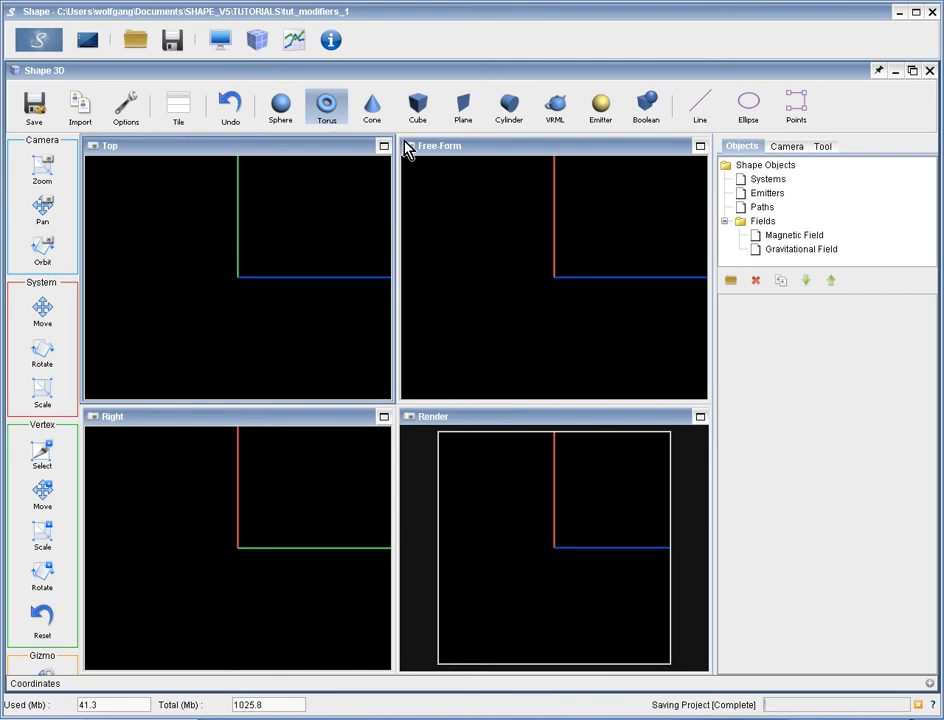
Draw a torus centred on the origin in the Top view, with outer radius about 77 and inner radius about 31.
click(330, 113)
click(238, 278)
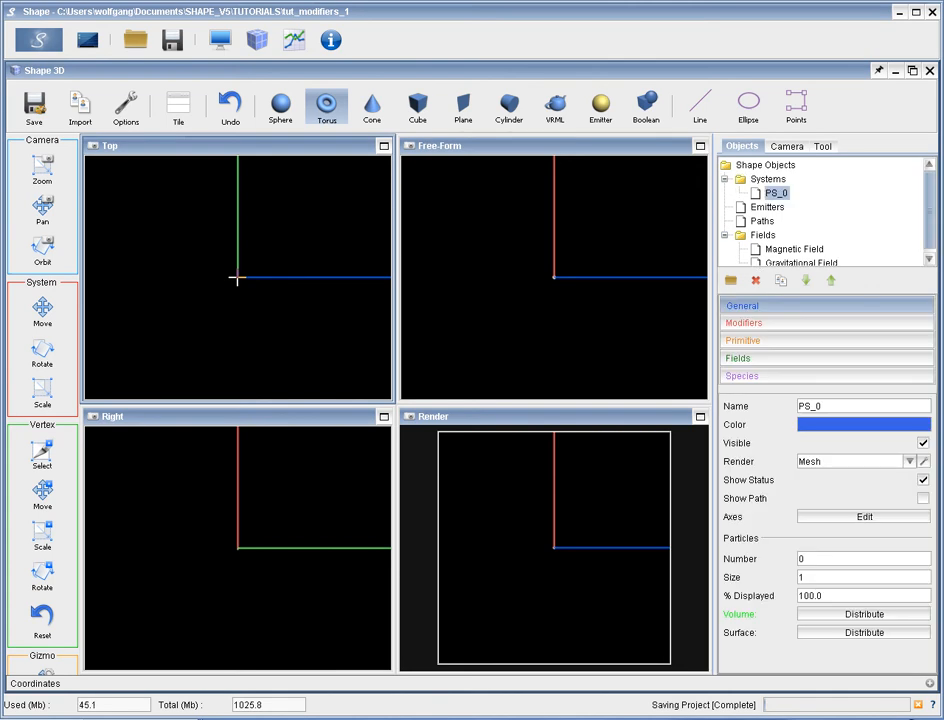
drag(238, 278, 331, 343)
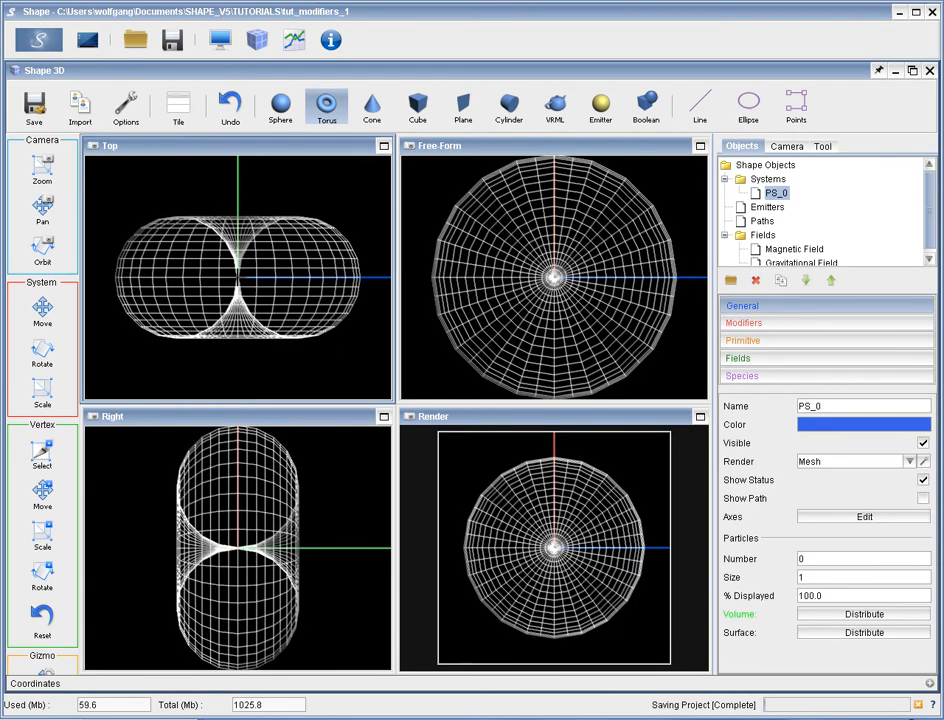
drag(244, 280, 281, 292)
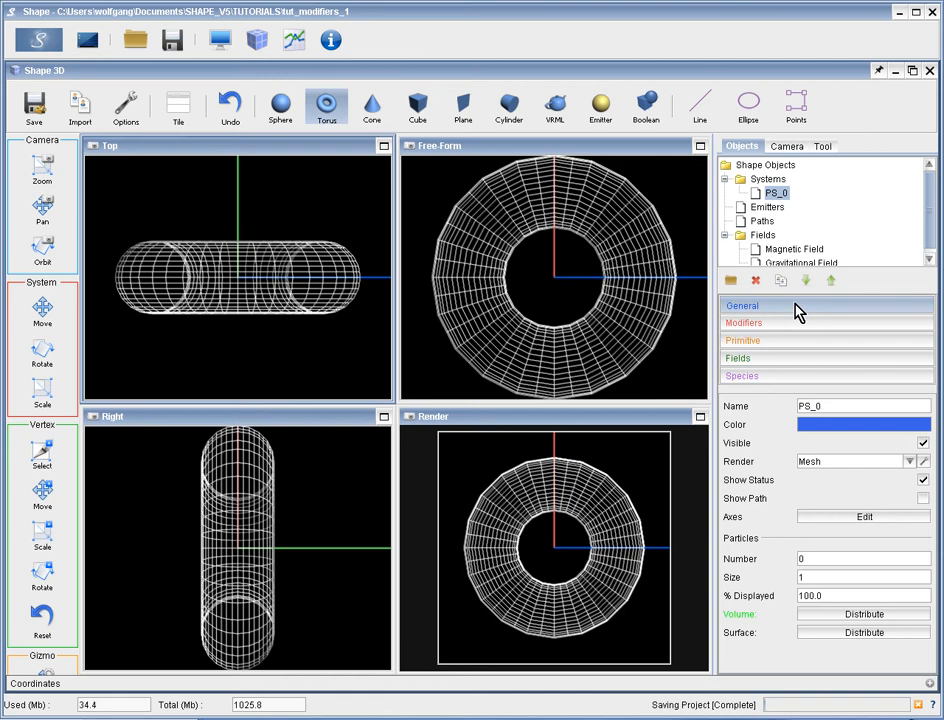
Rename the new system Torus and turn off its Show Status option.
drag(828, 402, 792, 403)
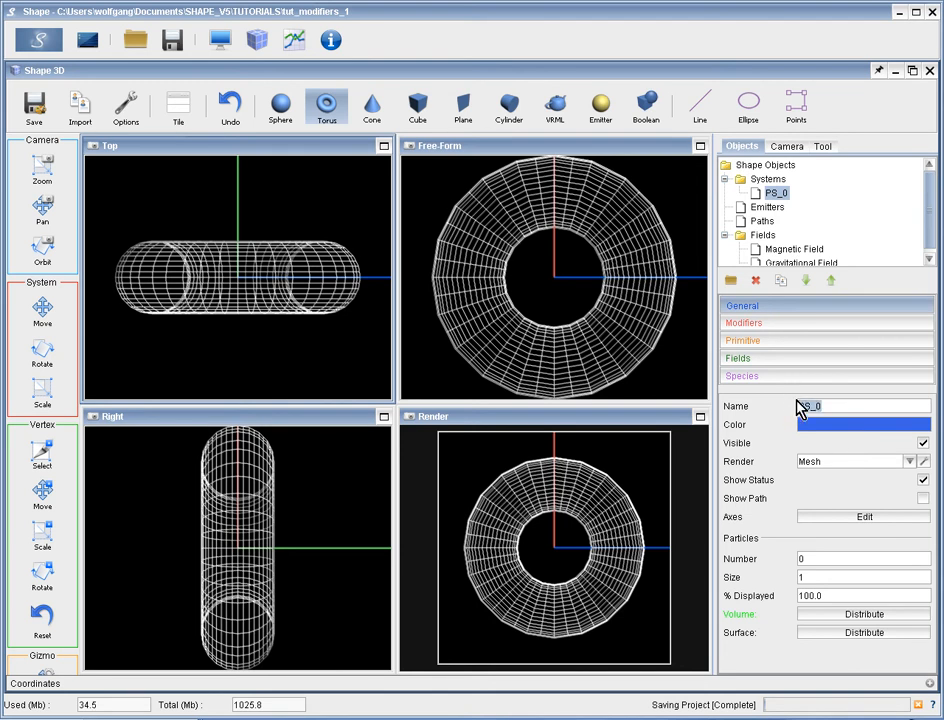
key(BackSpace)
text(Torus)
click(922, 481)
click(922, 481)
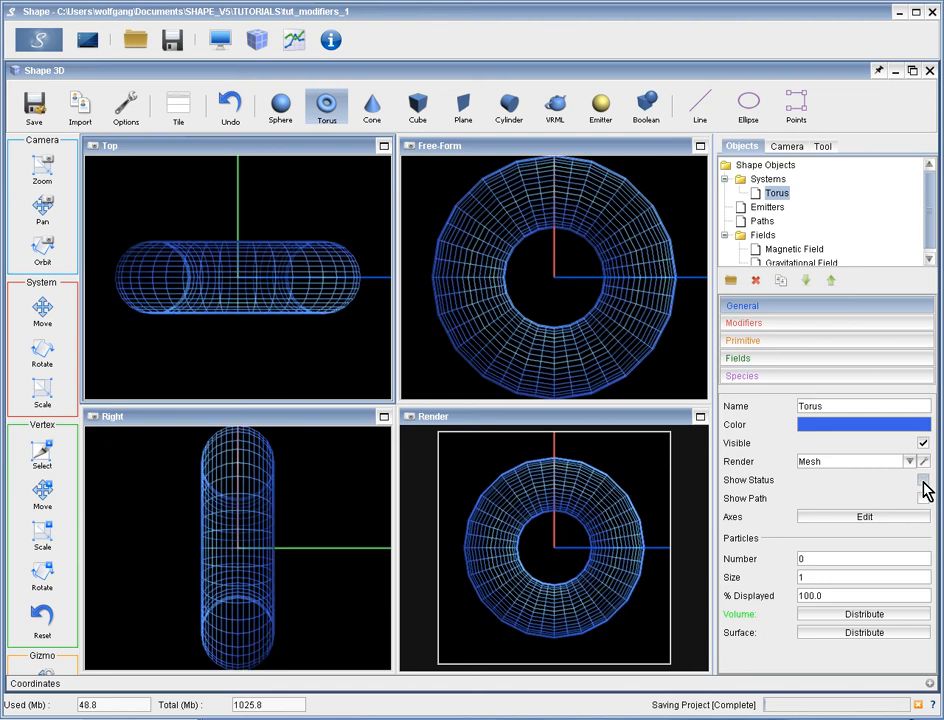
Change the torus's colour to red (255, 0, 0), and toggle its visibility off and back on.
click(853, 433)
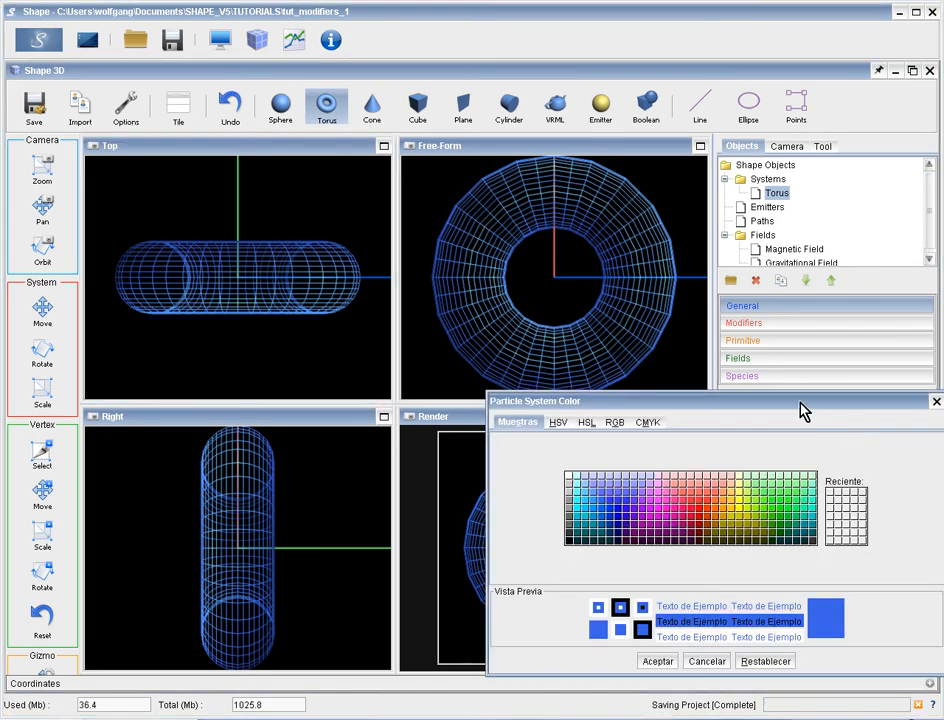
drag(801, 405, 680, 280)
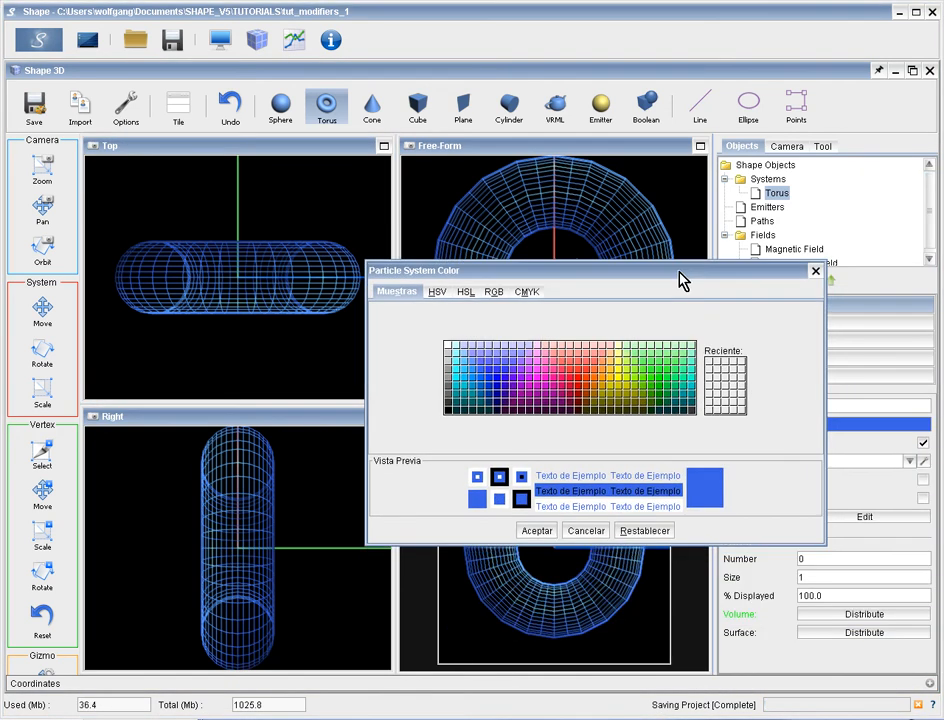
click(578, 386)
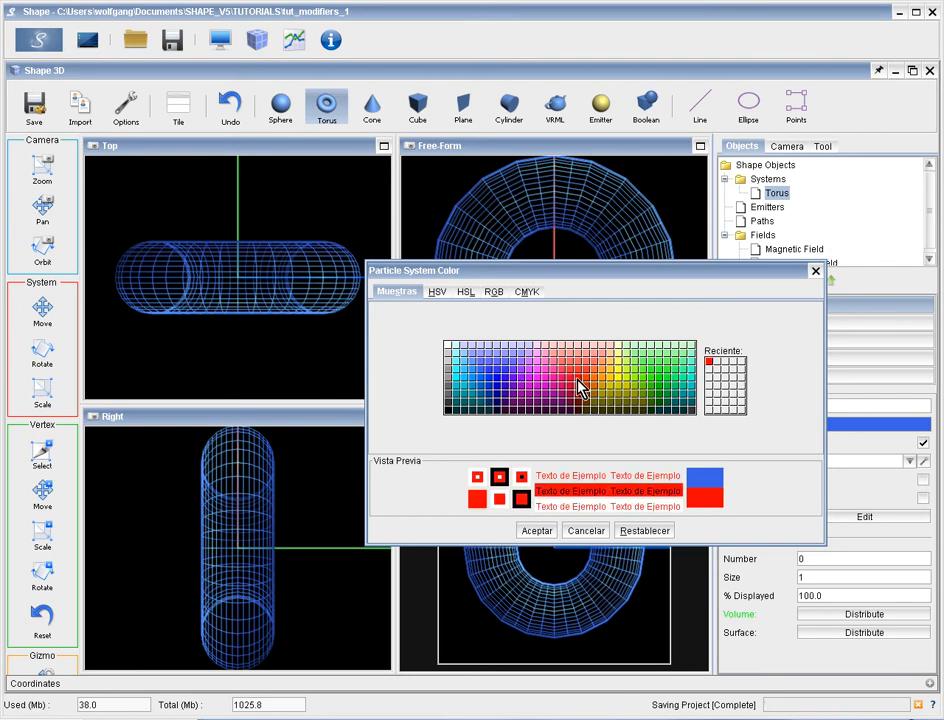
click(540, 532)
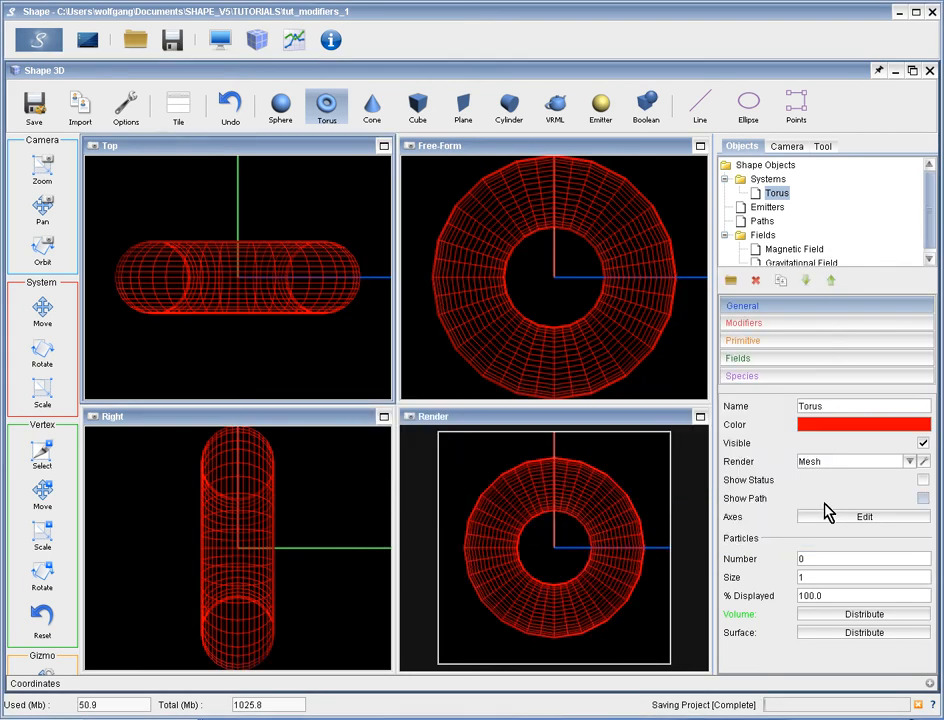
click(924, 446)
click(923, 444)
Display the torus's own coordinate axes and shorten their length.
click(845, 517)
drag(596, 440, 840, 86)
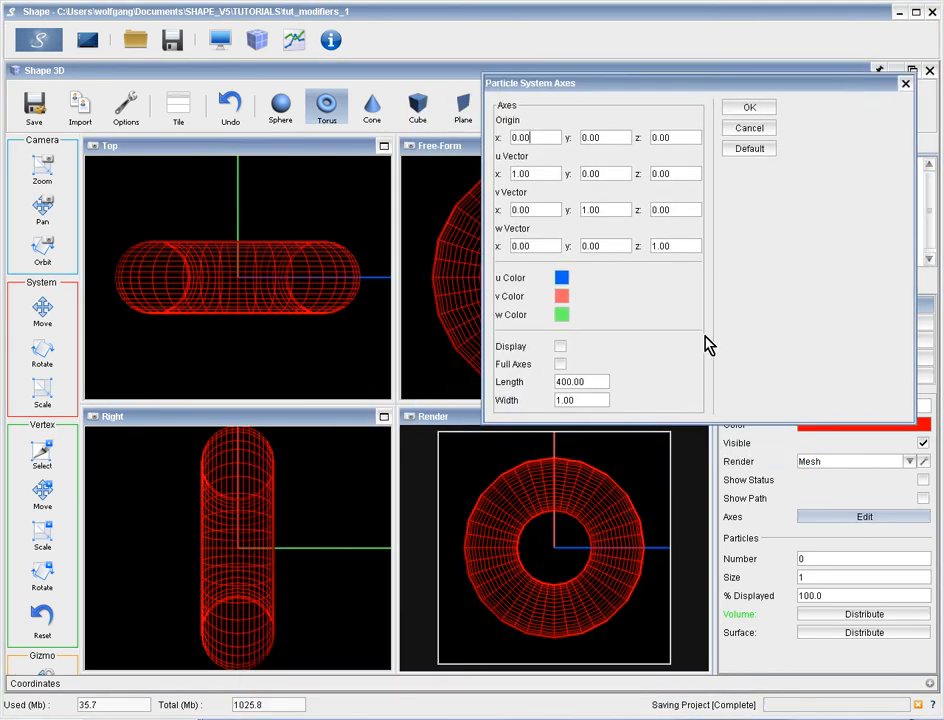
click(562, 345)
drag(595, 383, 557, 382)
text(300)
key(BackSpace)
key(BackSpace)
key(BackSpace)
text(50)
click(750, 107)
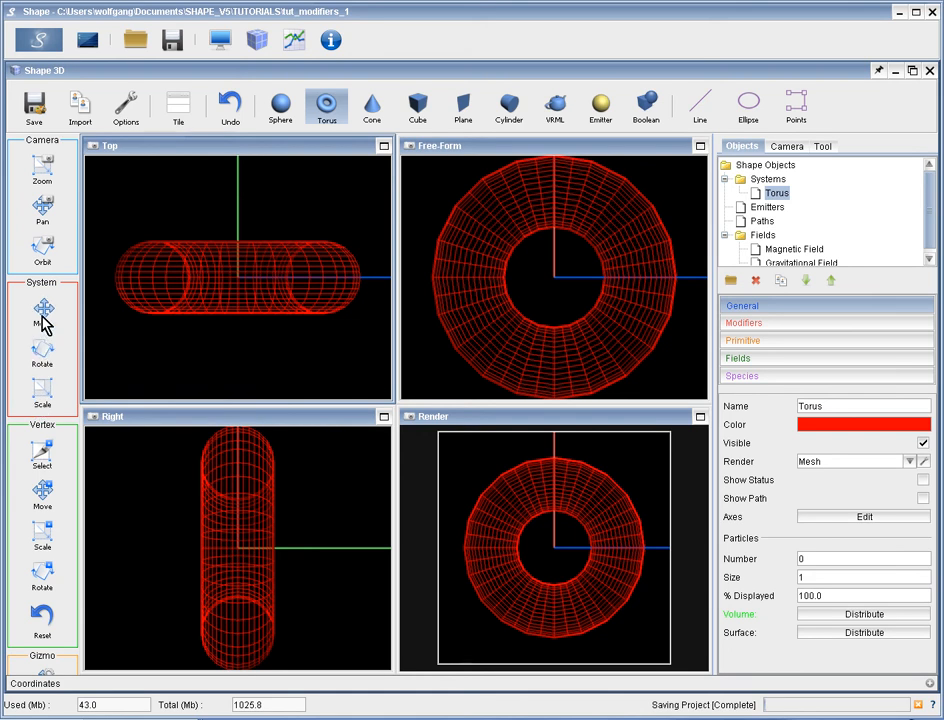
Rotate the torus system freely around the origin so that it lies tilted in all views.
click(40, 355)
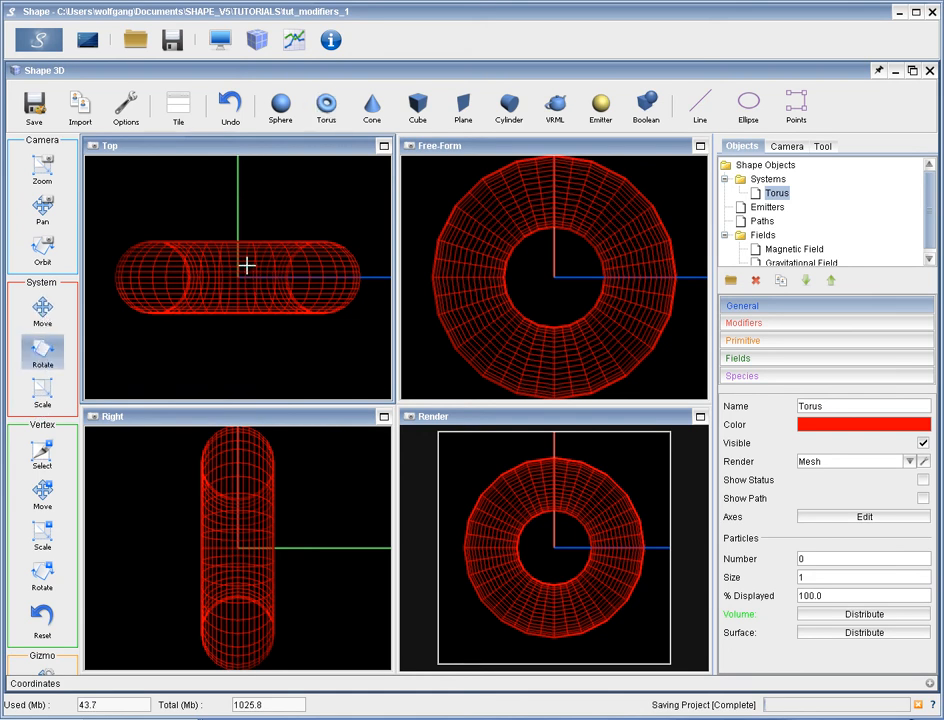
drag(244, 280, 485, 537)
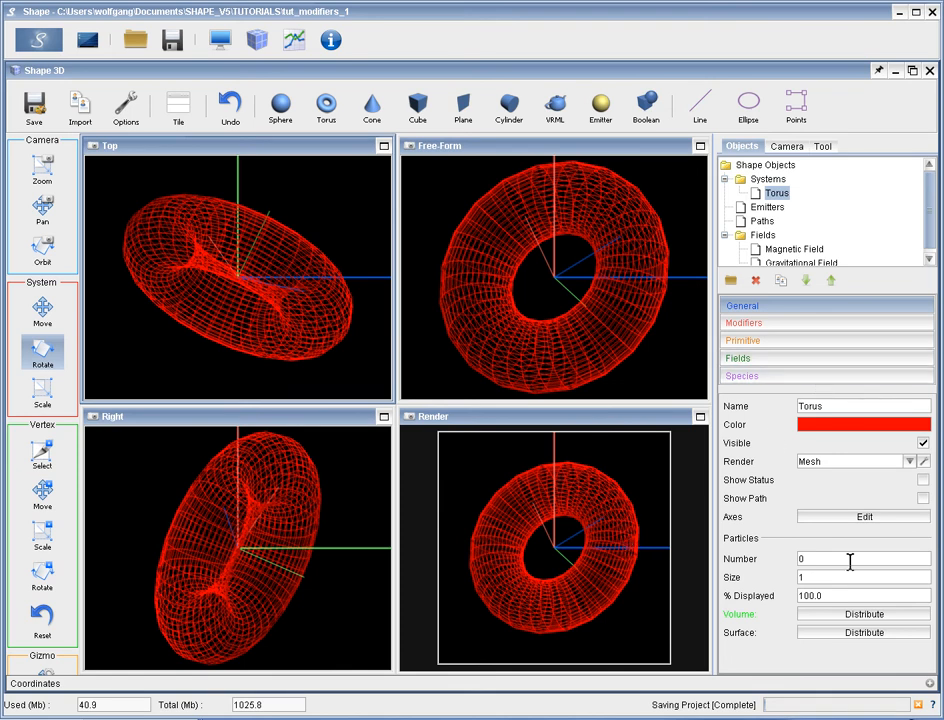
Distribute 1000 particles of size 2 through the torus's volume.
drag(834, 558, 769, 558)
text(1000)
double_click(800, 578)
text(2)
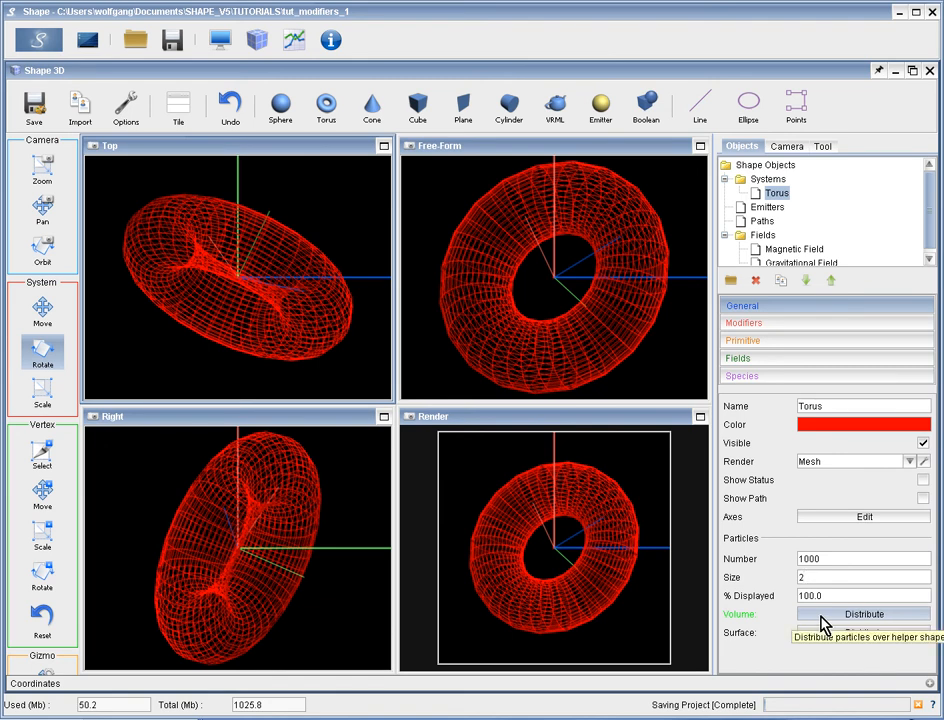
click(823, 616)
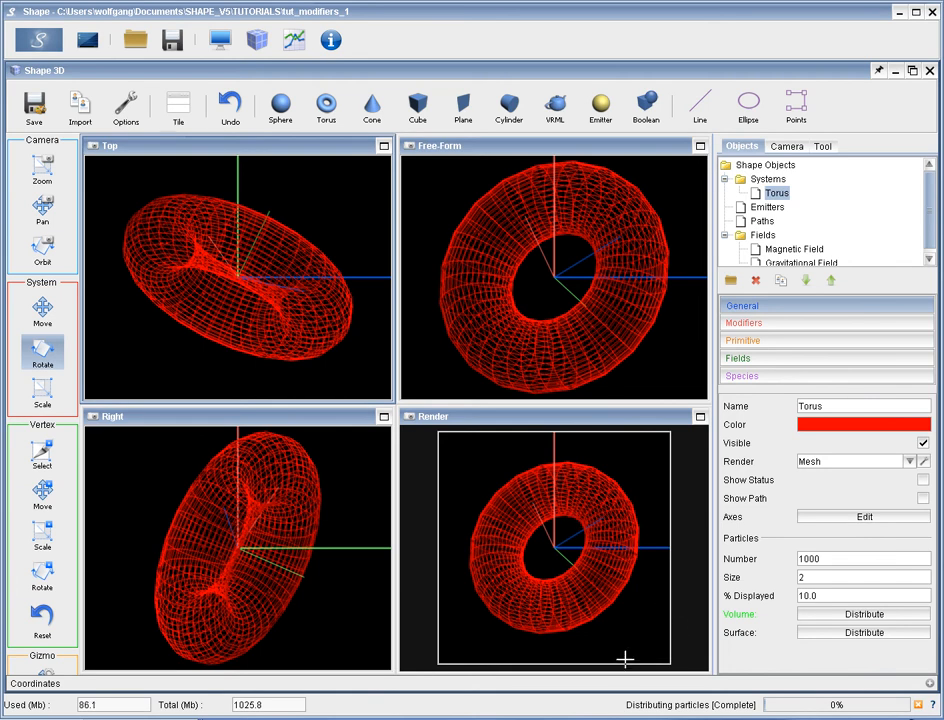
Maximize the Free-Form view, and set the torus's particle size to 5 and the displayed share to 100%.
click(555, 304)
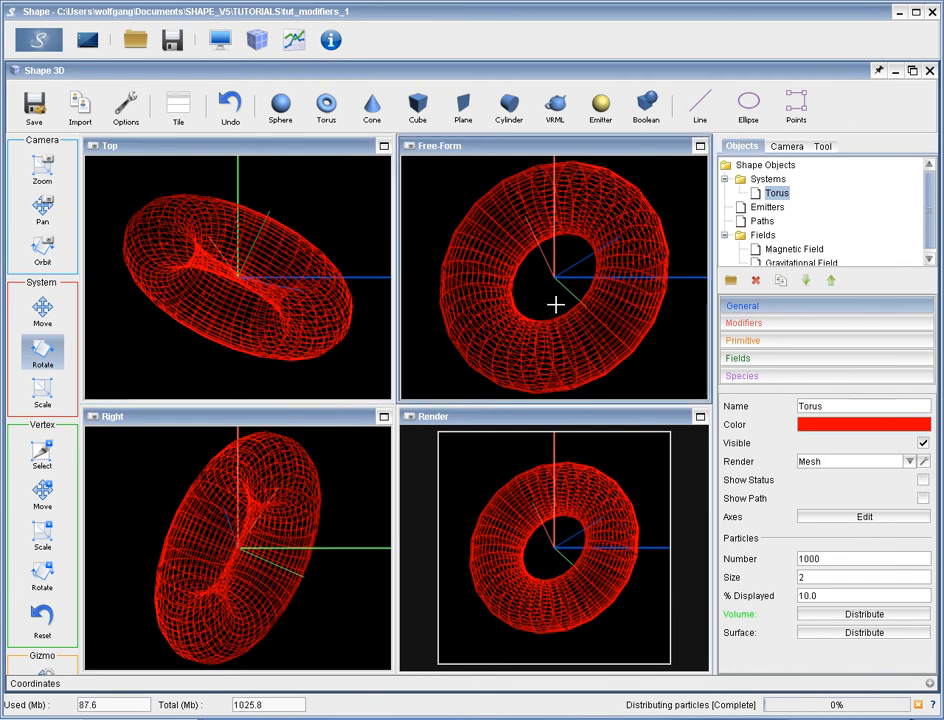
click(700, 147)
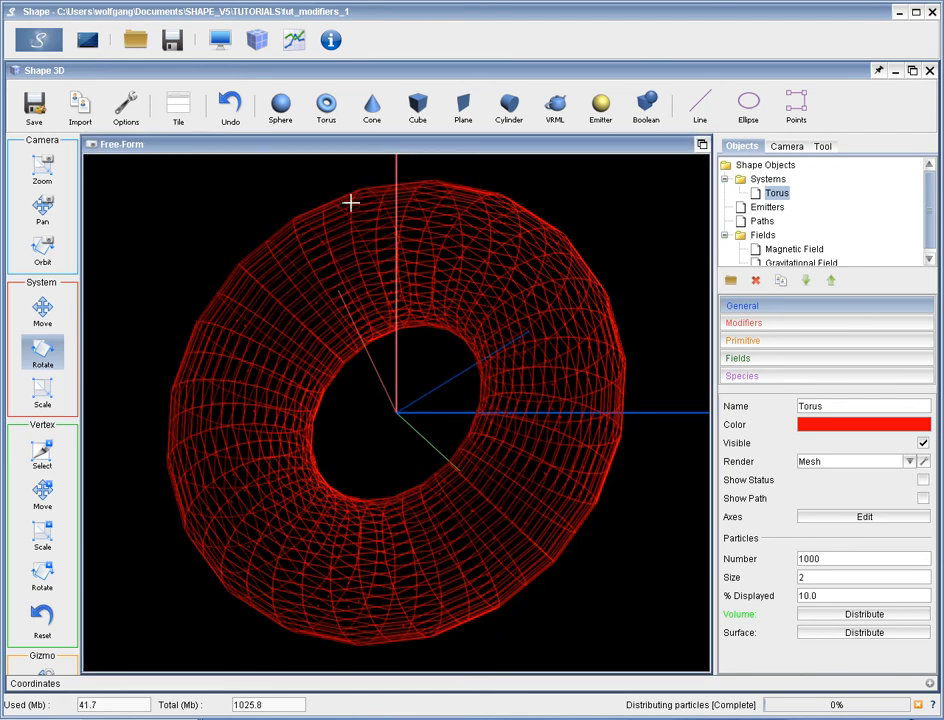
double_click(806, 577)
text(5)
key(Return)
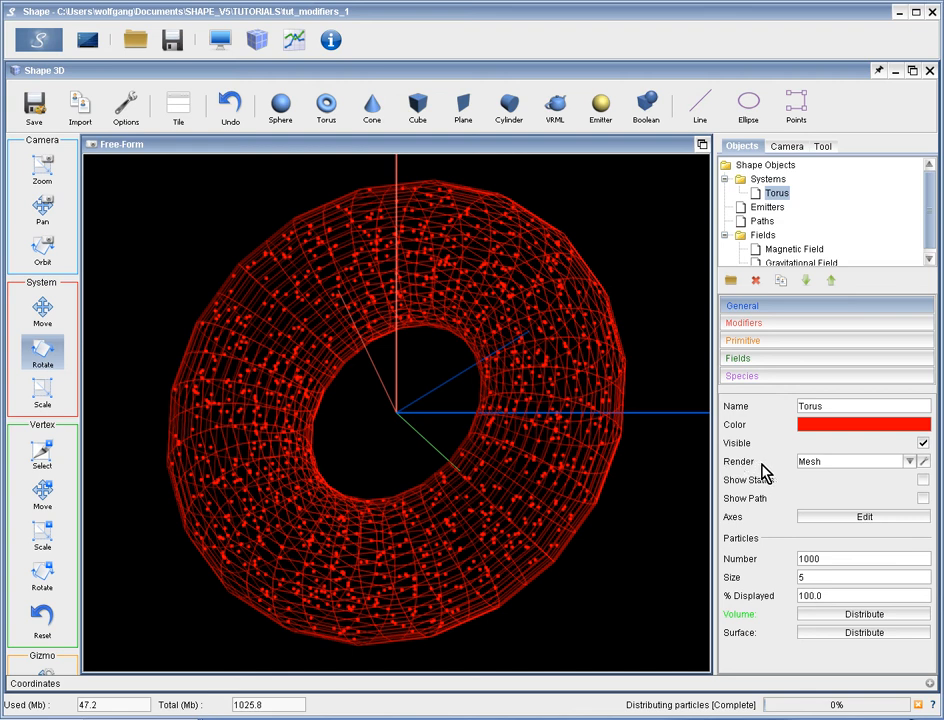
Look through the torus's render types without changing the Mesh setting, and set its particle number to 0.
click(909, 463)
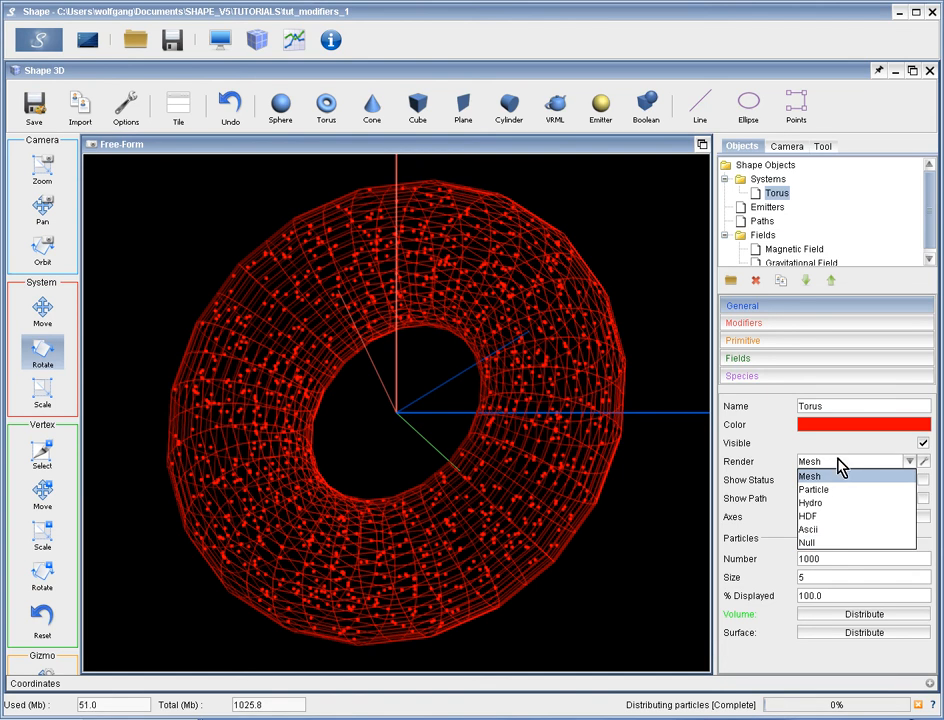
click(829, 443)
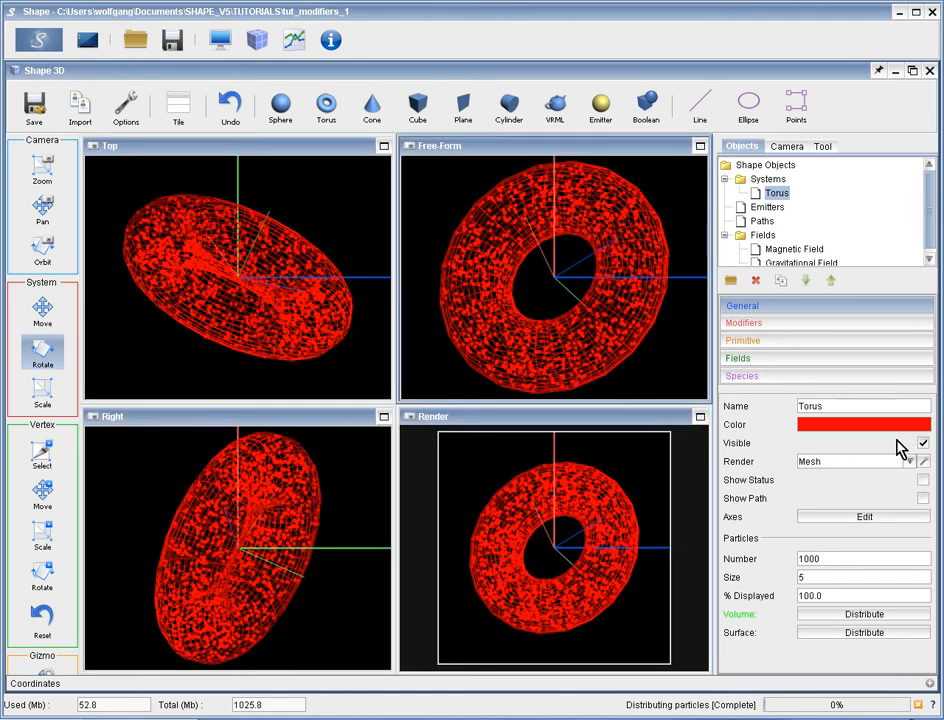
double_click(824, 563)
text(0)
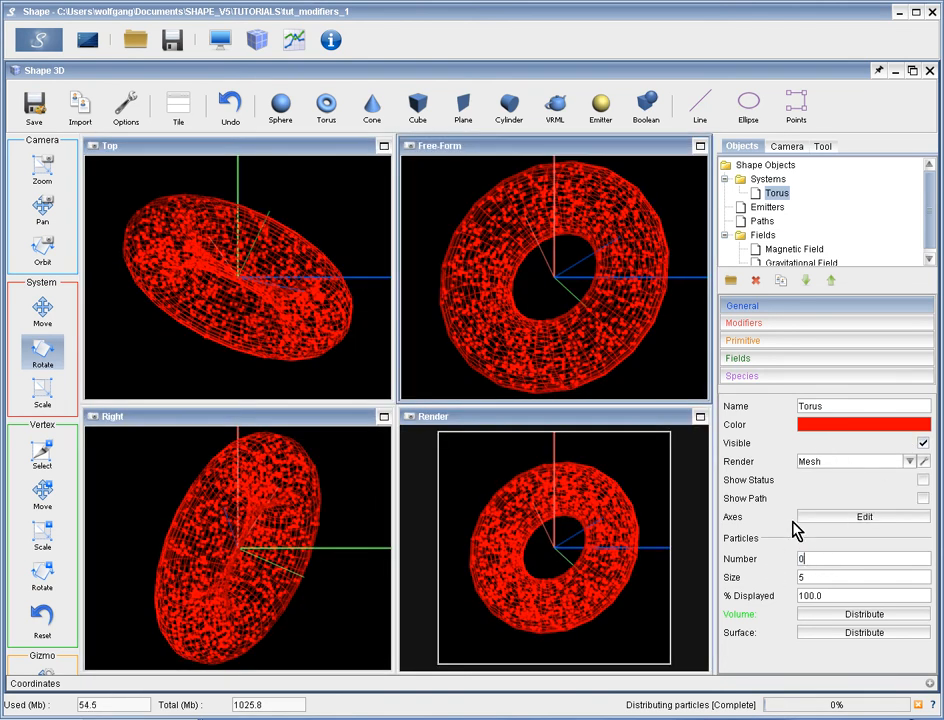
key(Return)
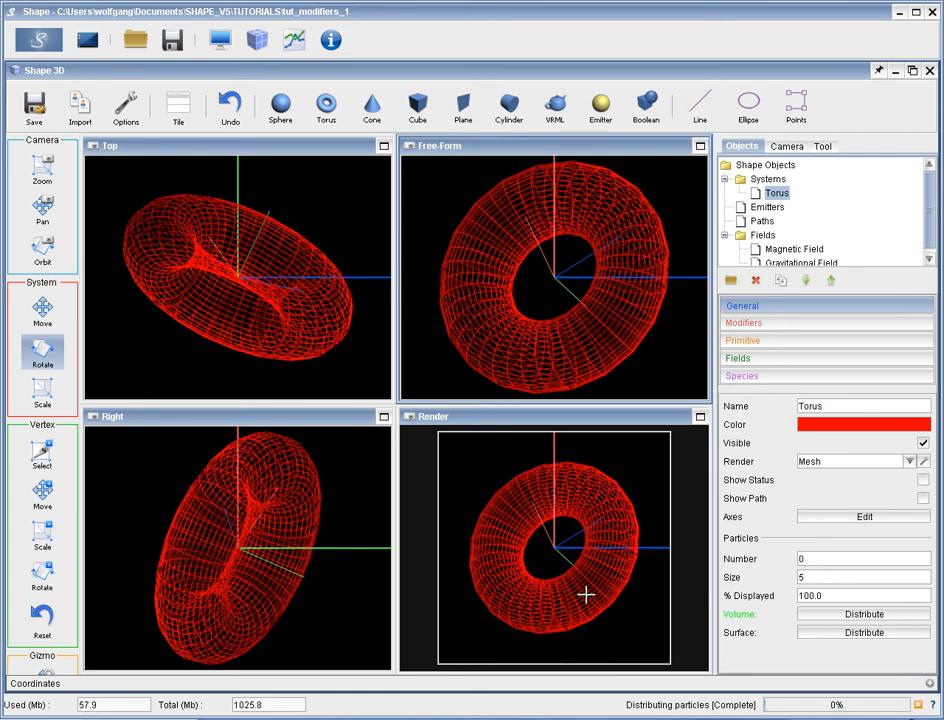
Draw a sphere centred on the origin in the Top view, smaller than the torus.
click(284, 110)
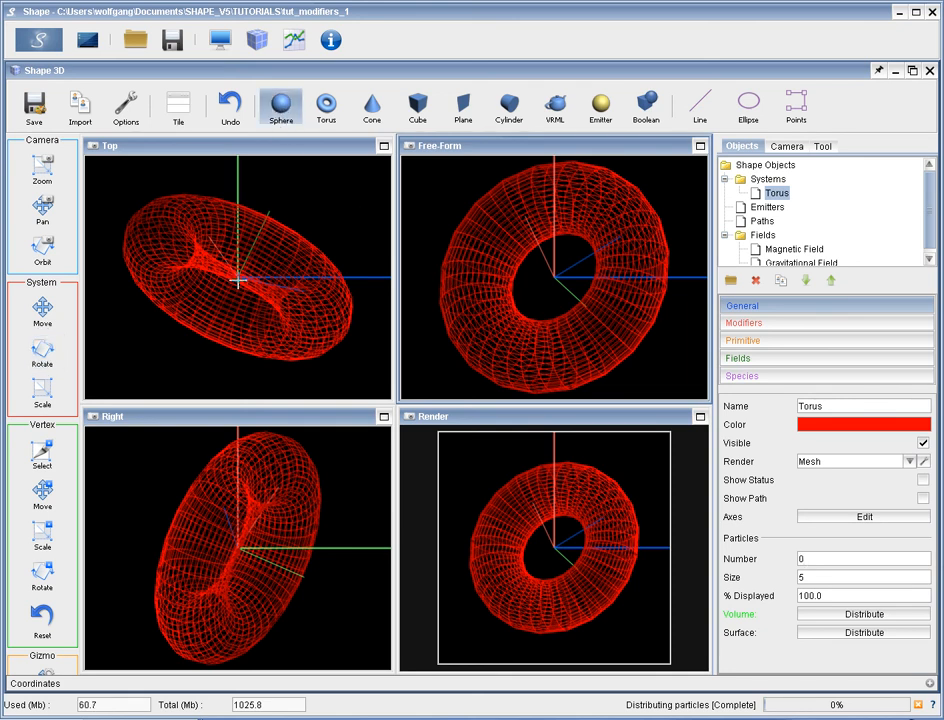
drag(238, 281, 284, 311)
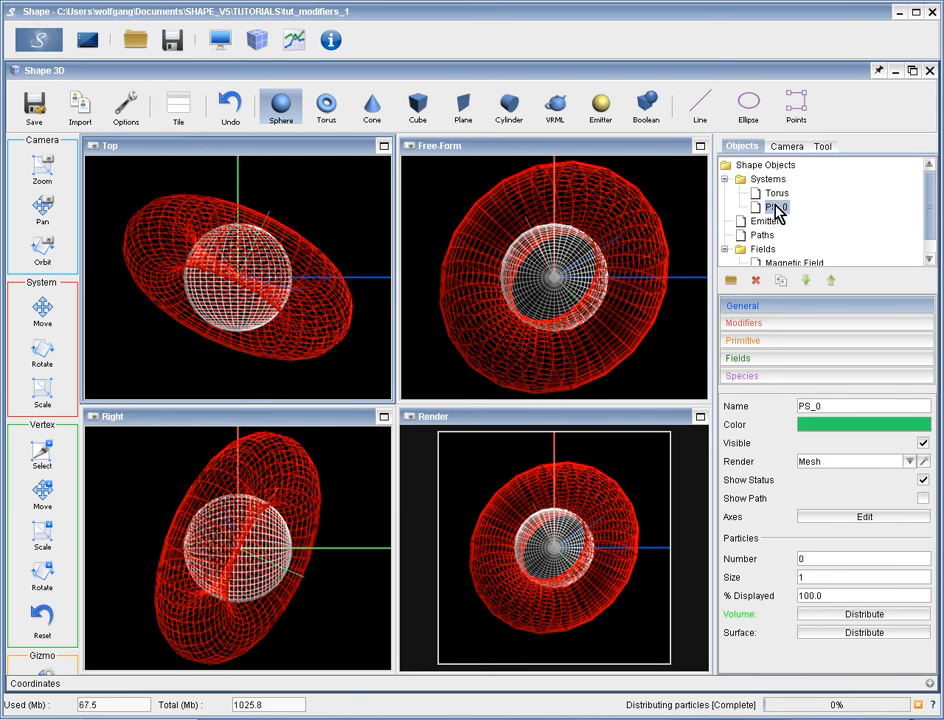
Try reordering the sphere above and below the Torus in the list of systems.
click(833, 284)
click(805, 282)
click(834, 284)
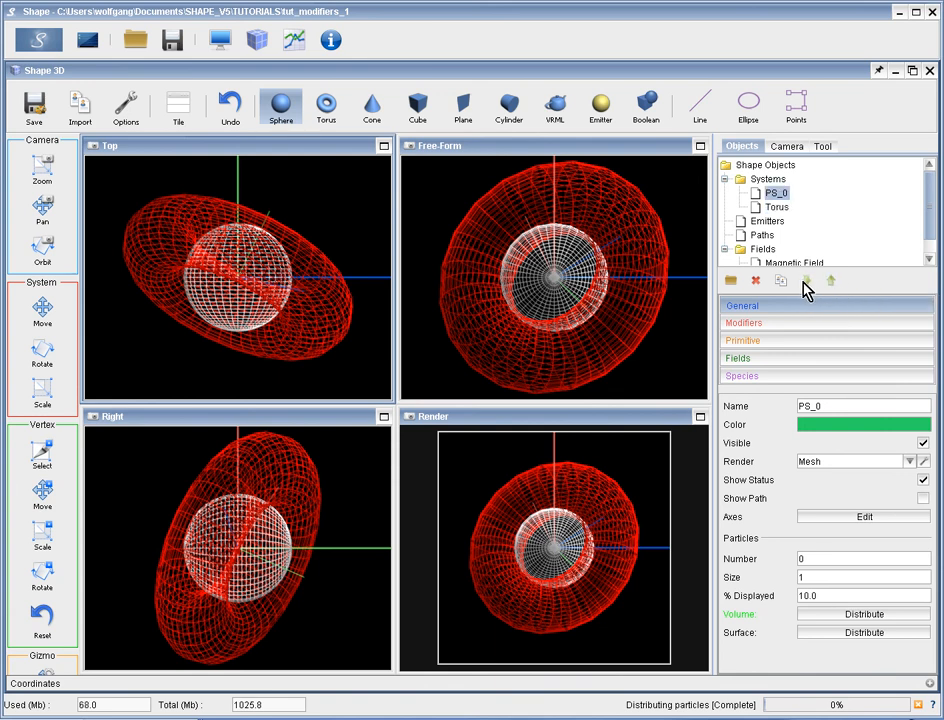
click(807, 283)
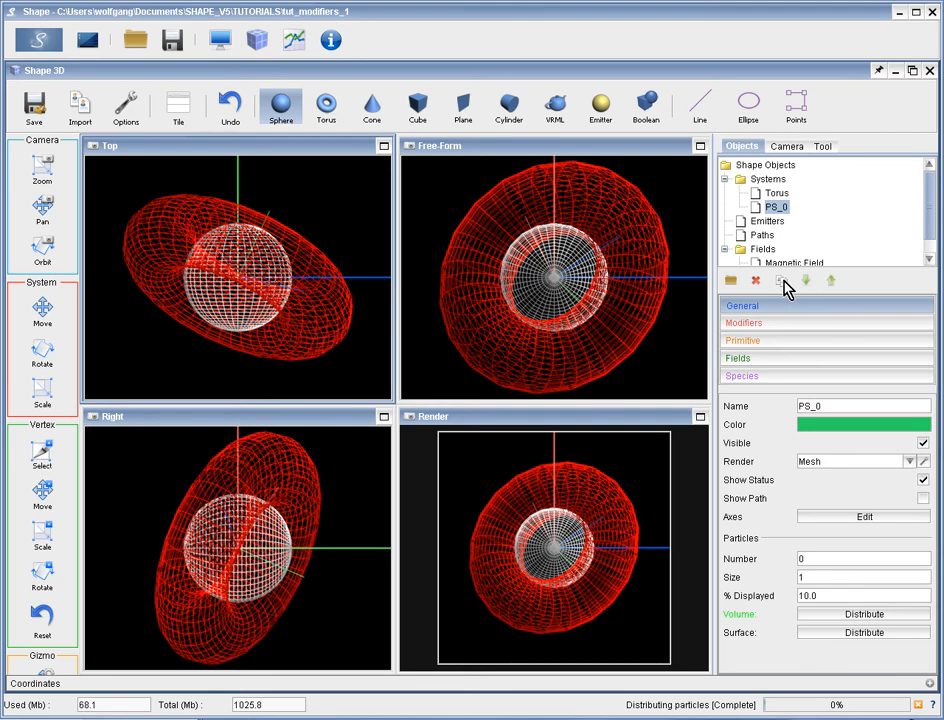
Duplicate the Torus system and rename the copy torus 2.
click(777, 195)
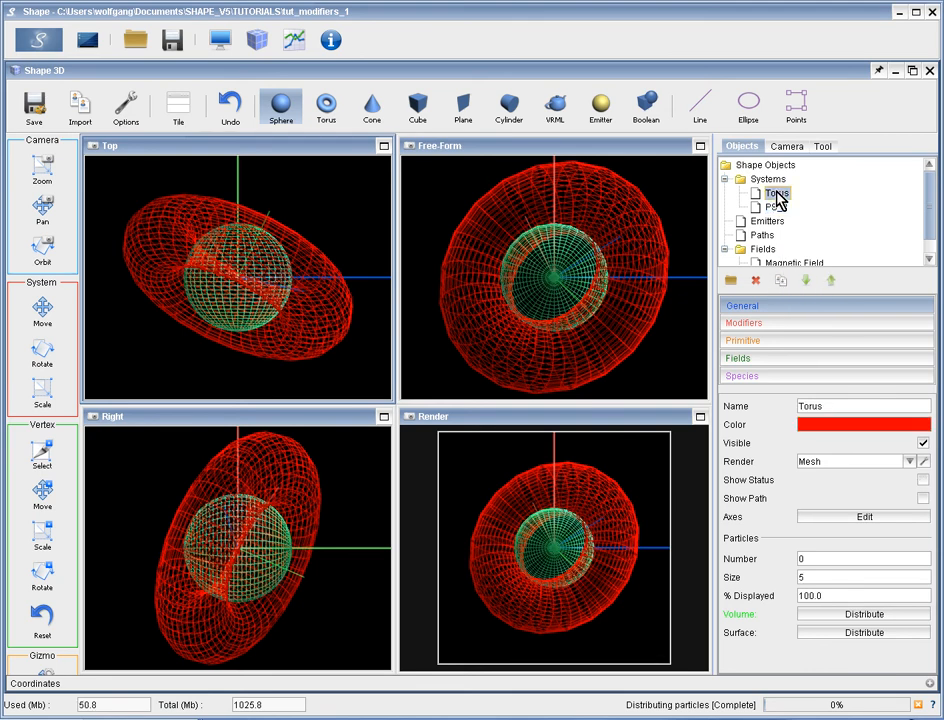
click(781, 281)
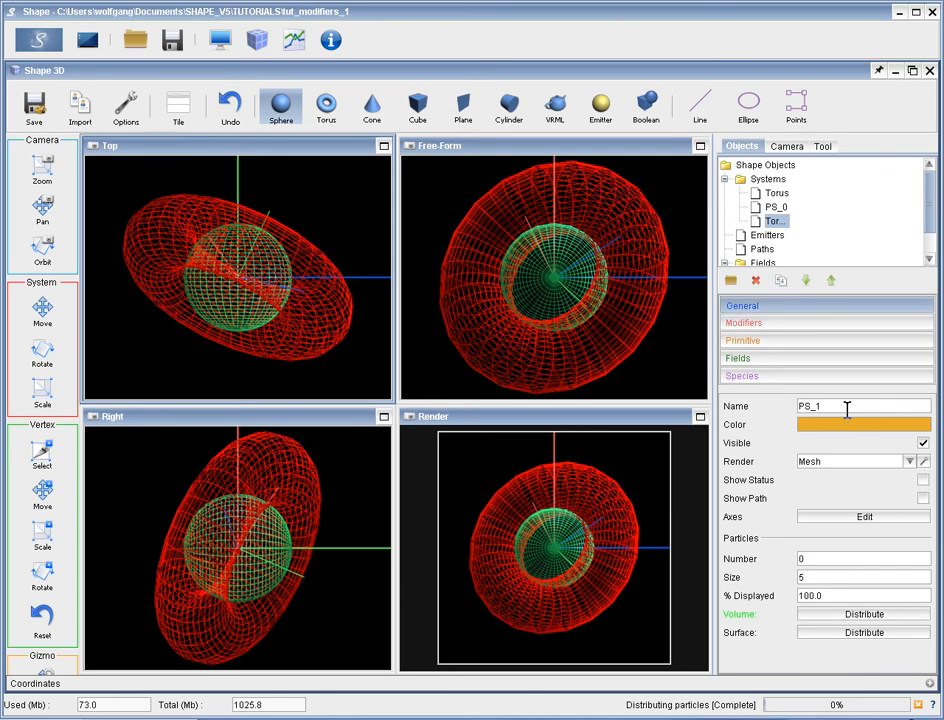
drag(824, 406, 745, 406)
text(torus)
key(Return)
text(2)
click(772, 208)
click(774, 222)
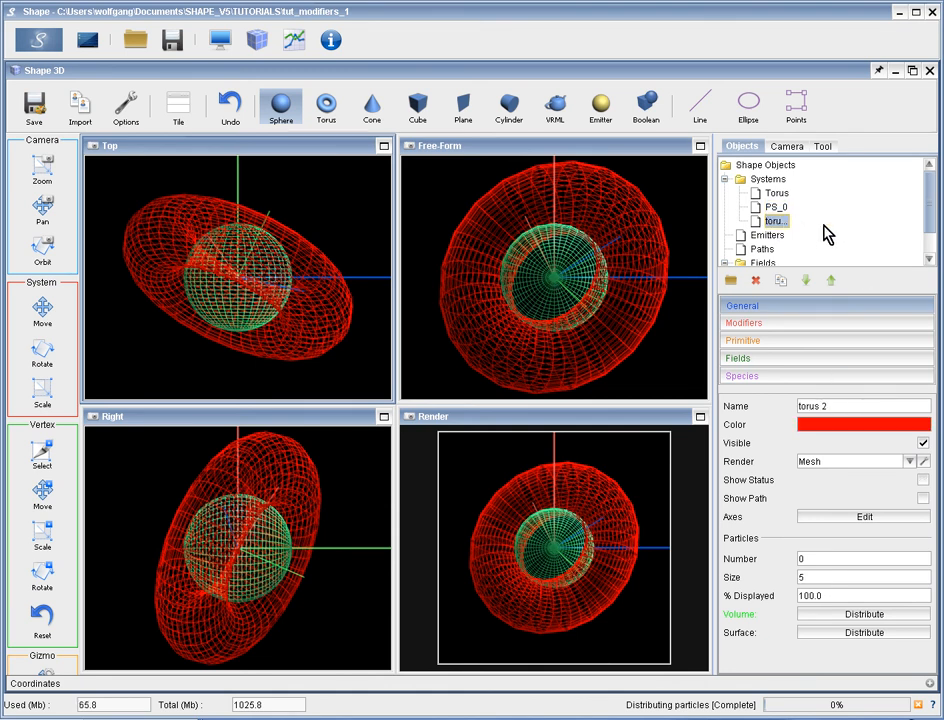
Change the colour of torus 2 to light green.
click(890, 427)
click(783, 505)
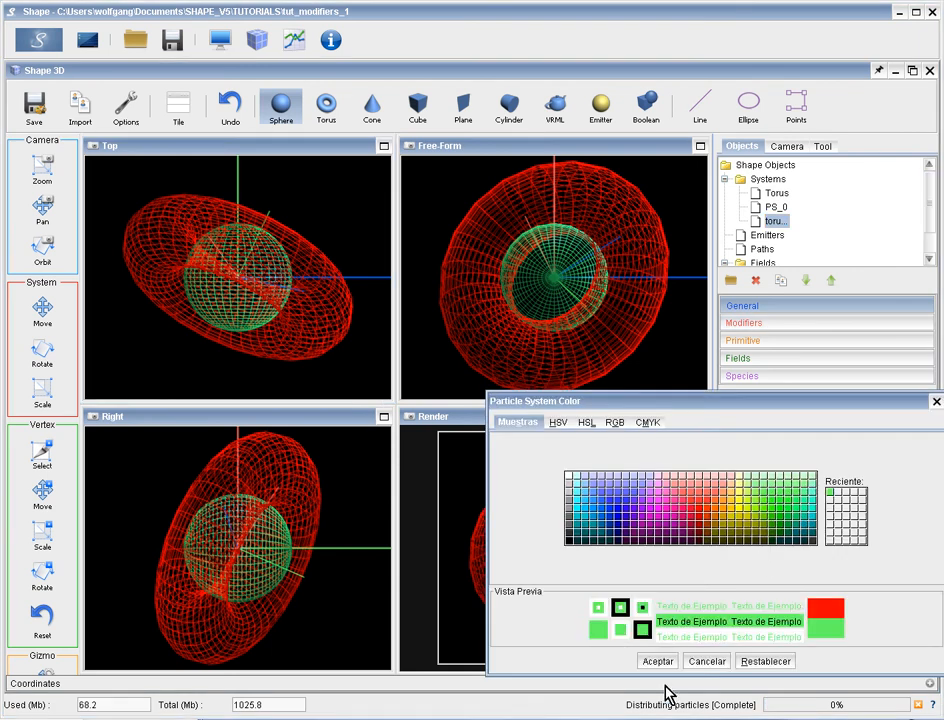
click(655, 661)
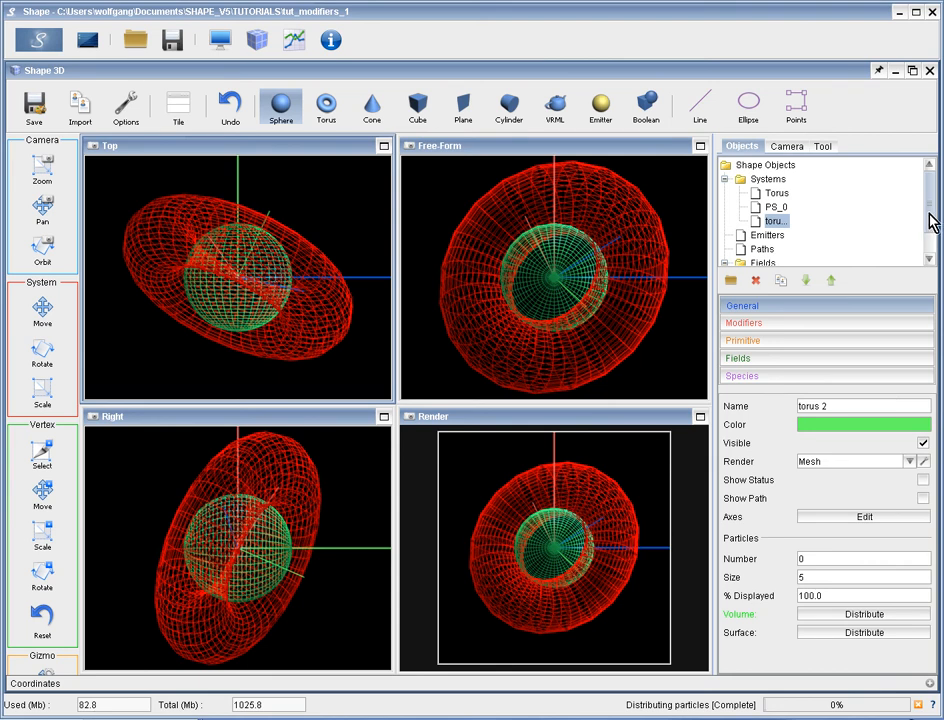
Set the primitive of torus 2 to an inner radius of 25 and an outer radius of 60.
click(784, 344)
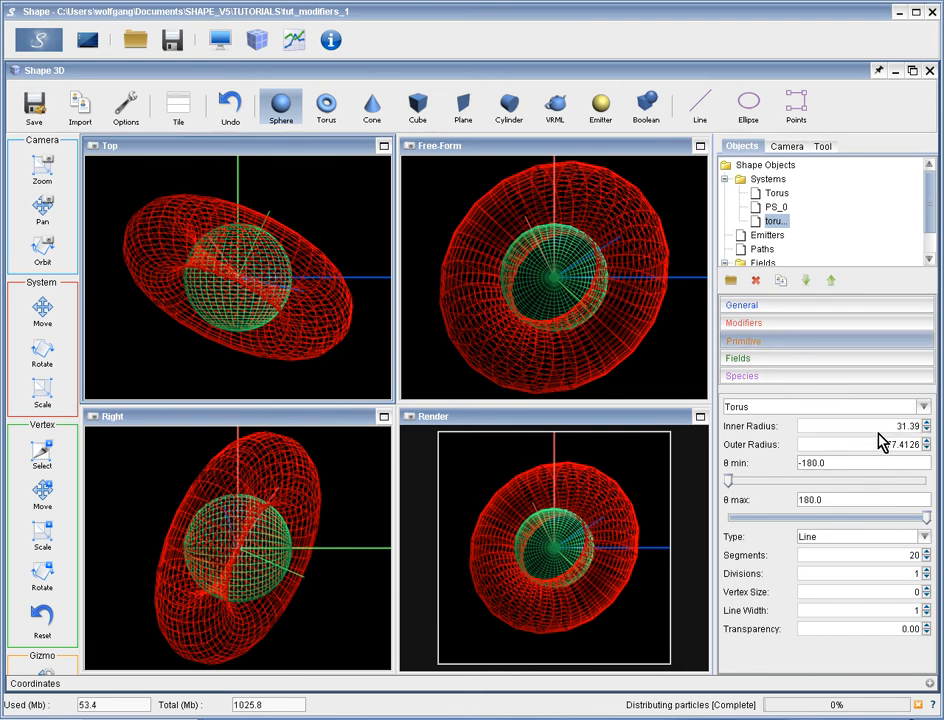
double_click(914, 426)
text(25)
key(Return)
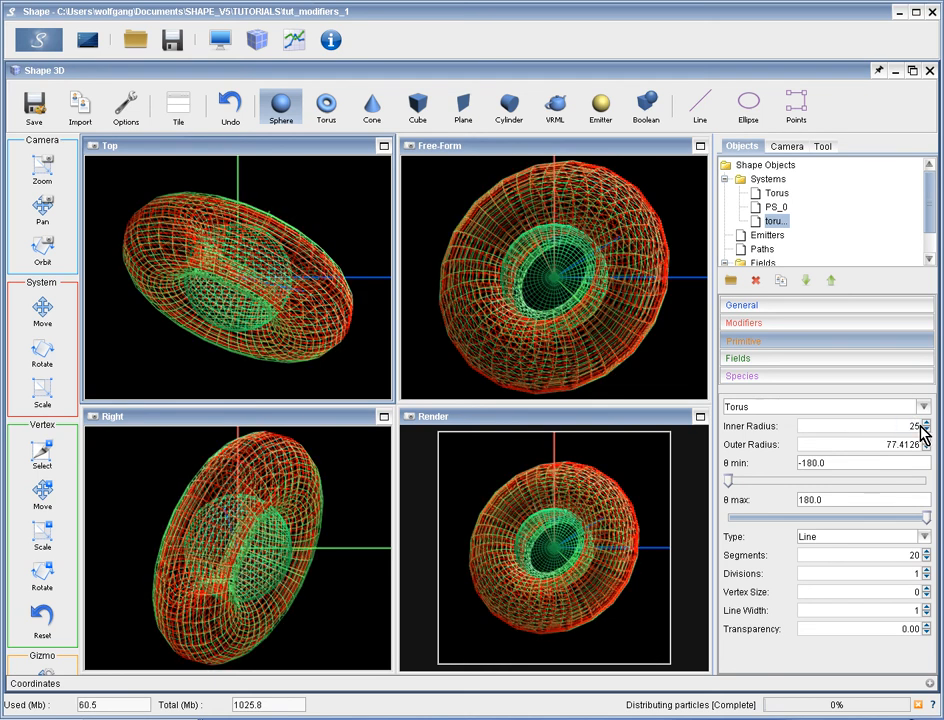
double_click(828, 448)
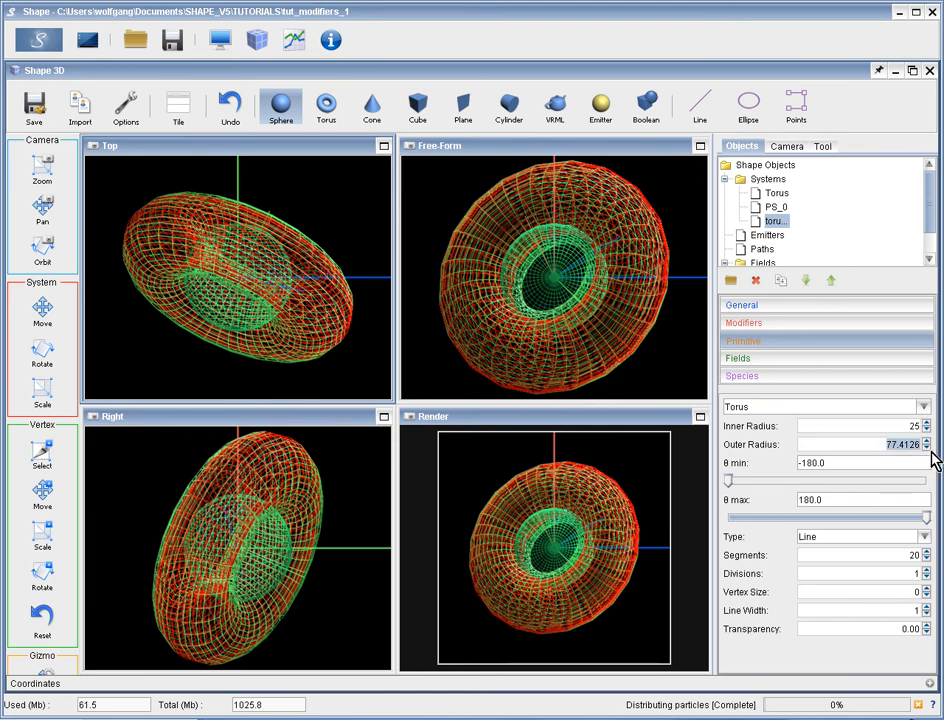
text(60)
key(Return)
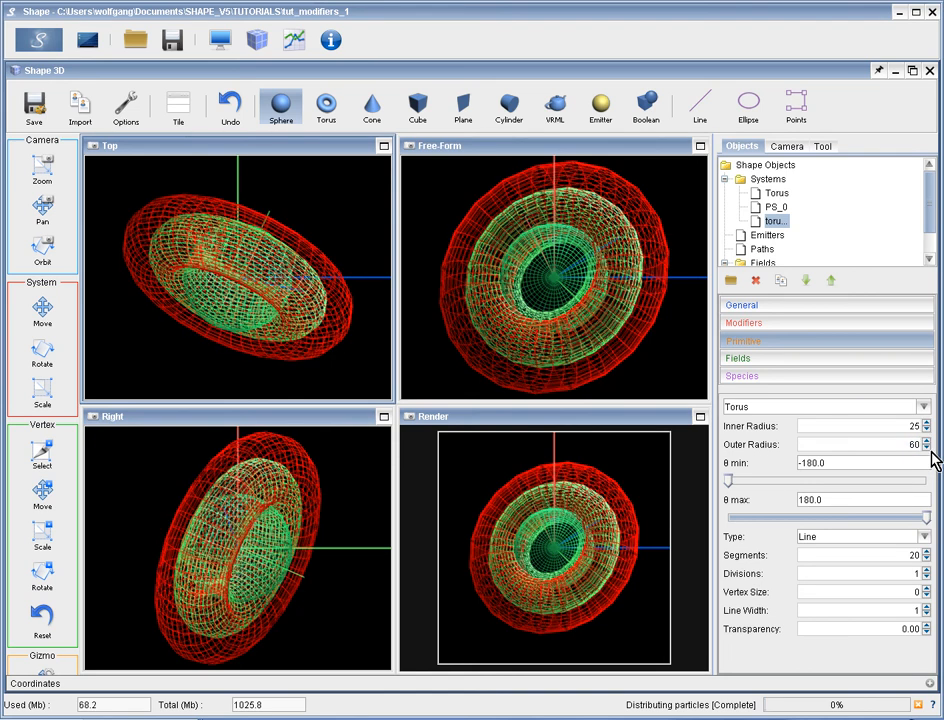
Hide the Torus and PS_0 systems so that only torus 2 is displayed.
click(777, 193)
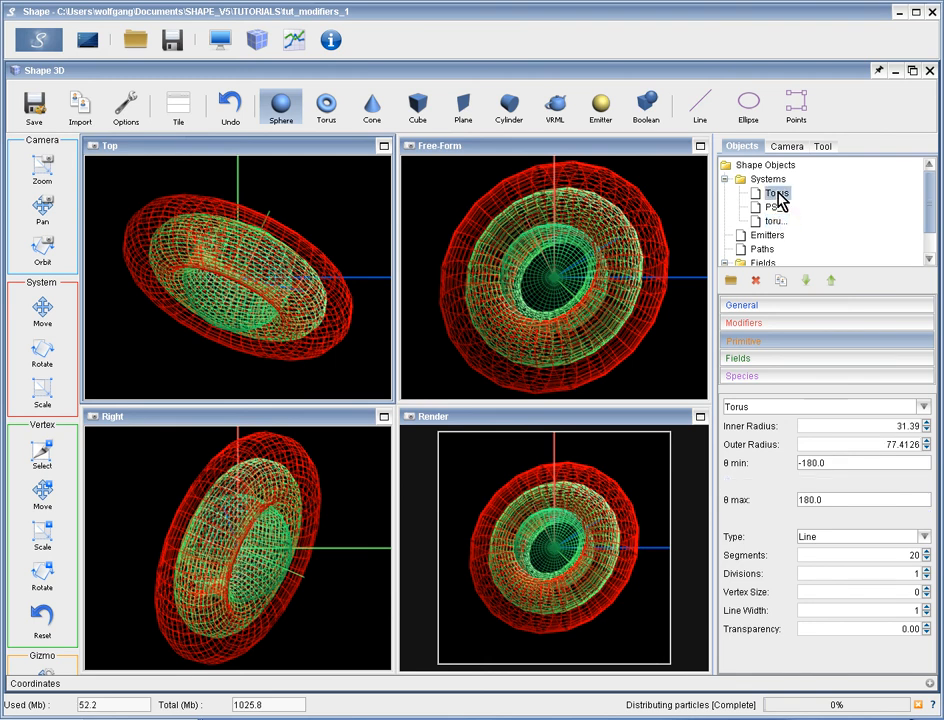
click(912, 314)
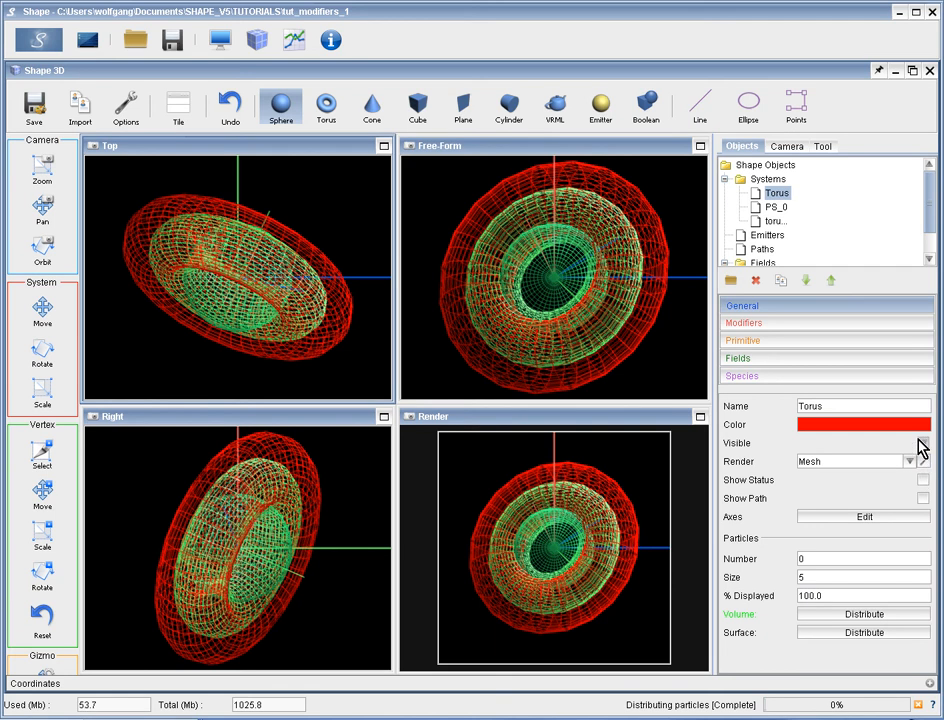
click(921, 444)
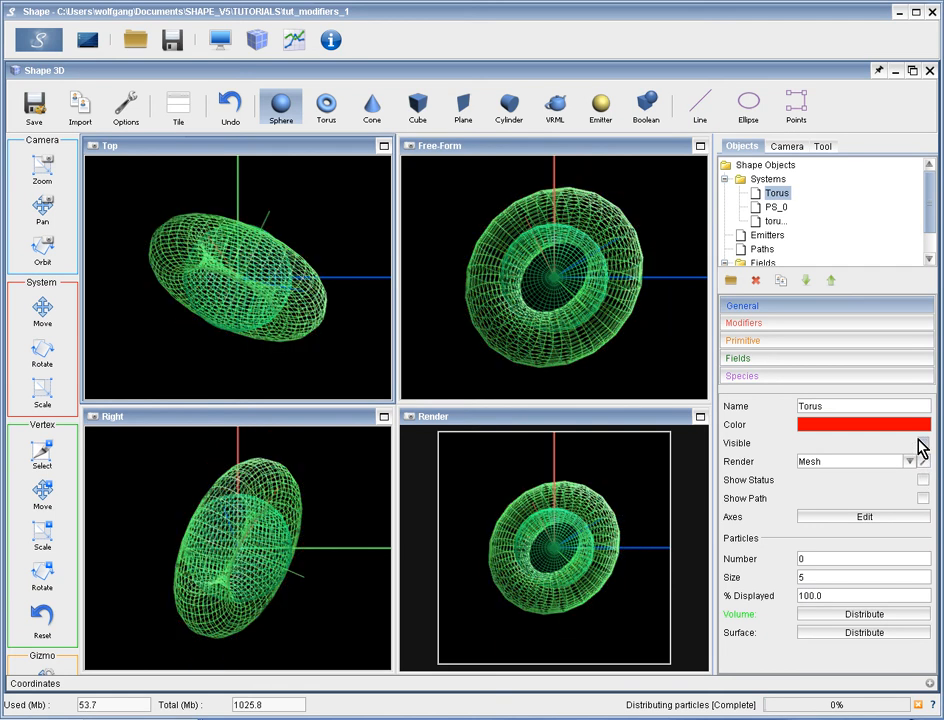
click(776, 207)
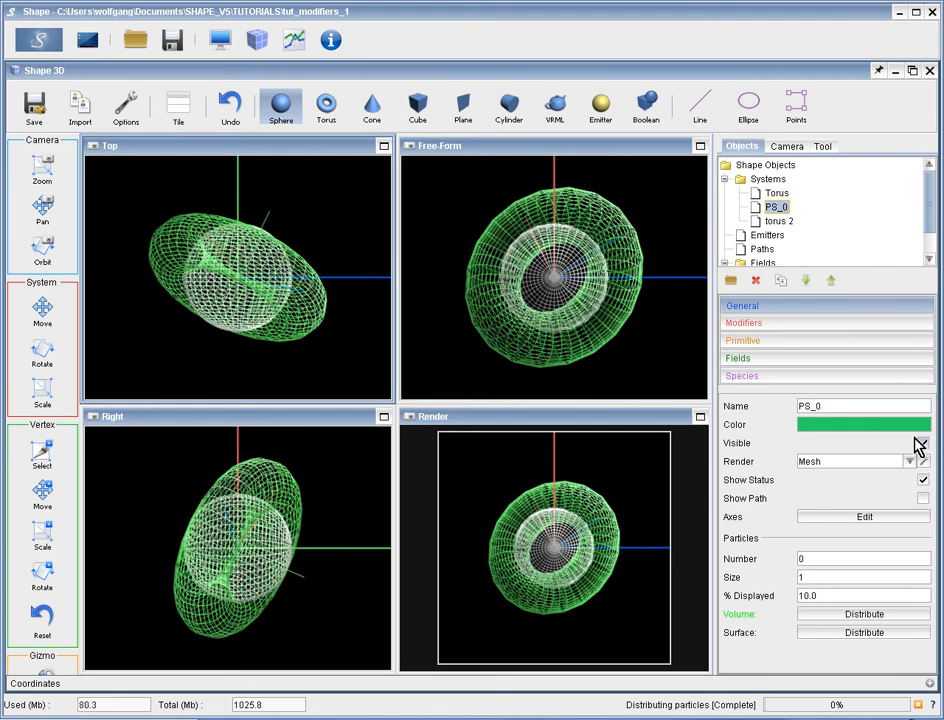
click(921, 444)
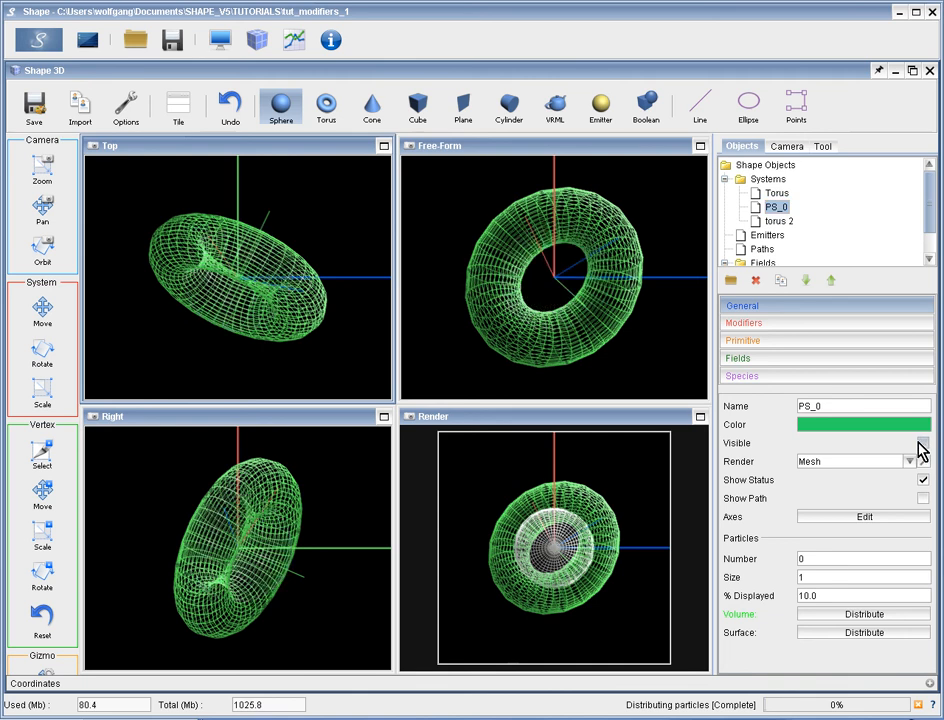
Try higher and lower segment counts on the torus 2 primitive and settle on 14 segments.
click(779, 220)
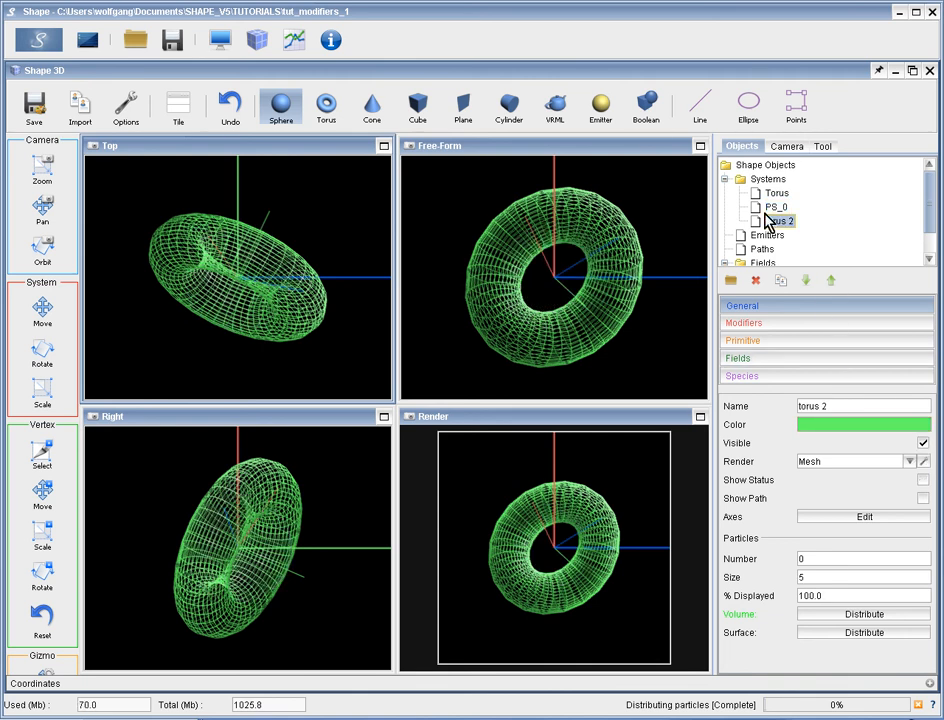
click(810, 342)
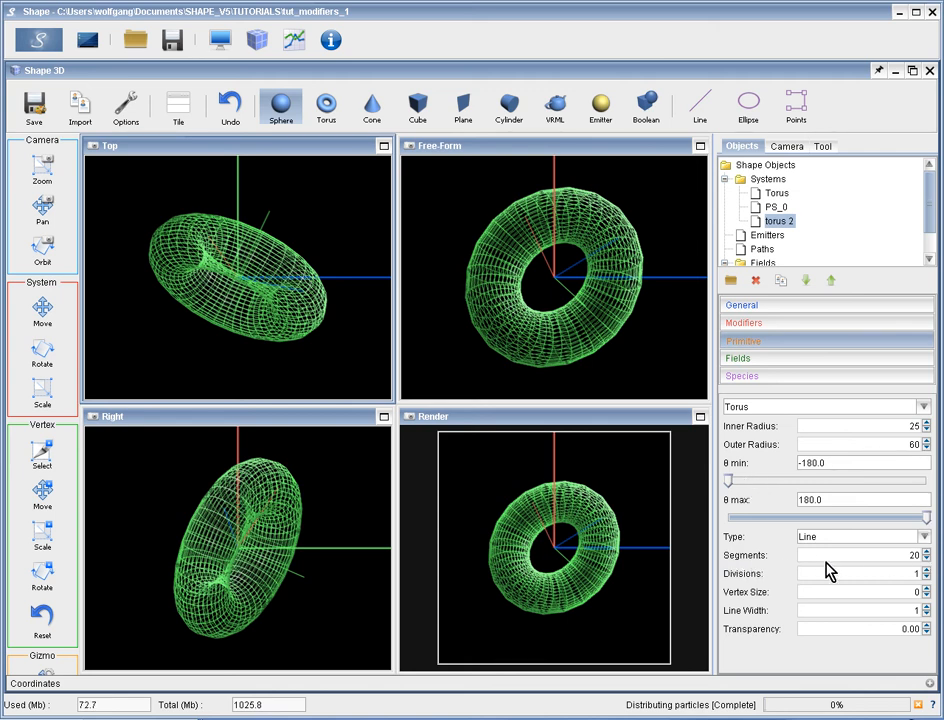
click(927, 552)
click(927, 552)
click(927, 552)
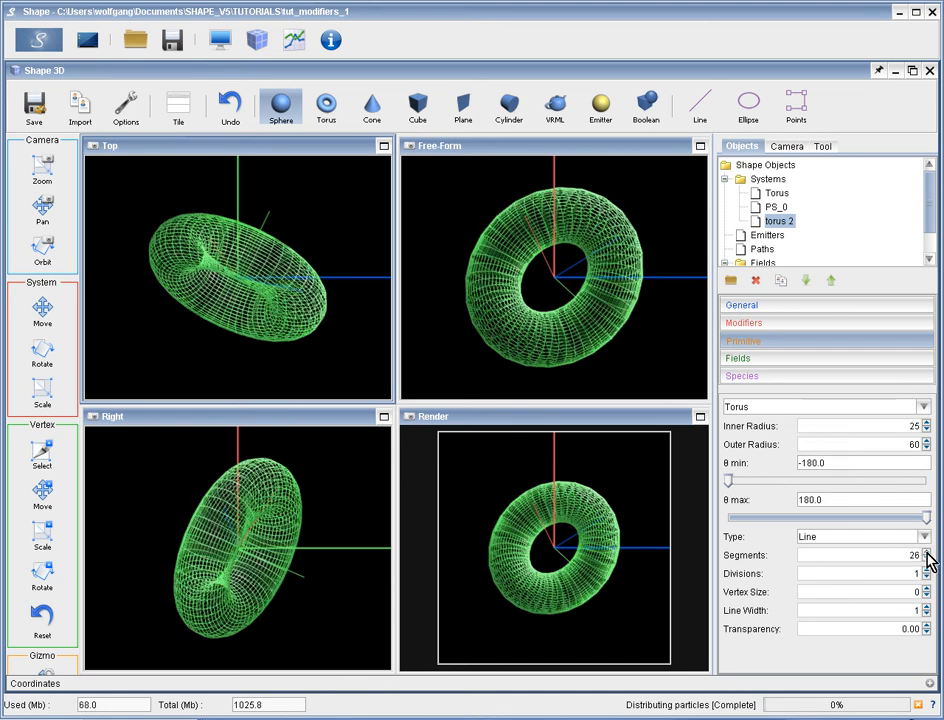
click(927, 551)
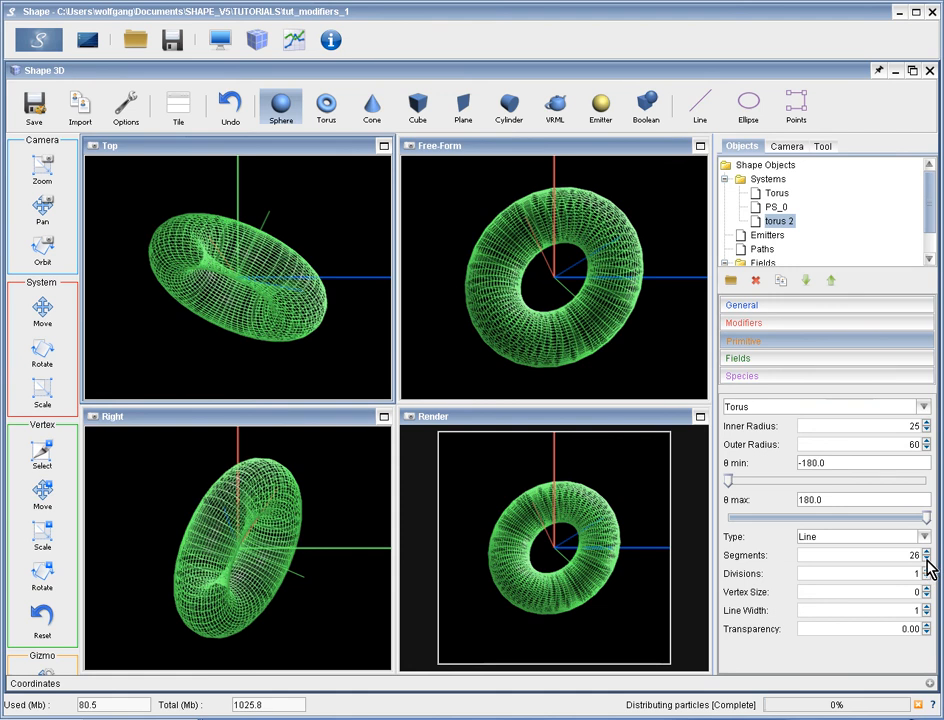
click(927, 559)
click(927, 559)
click(927, 559)
click(927, 559)
click(927, 559)
click(927, 559)
click(927, 559)
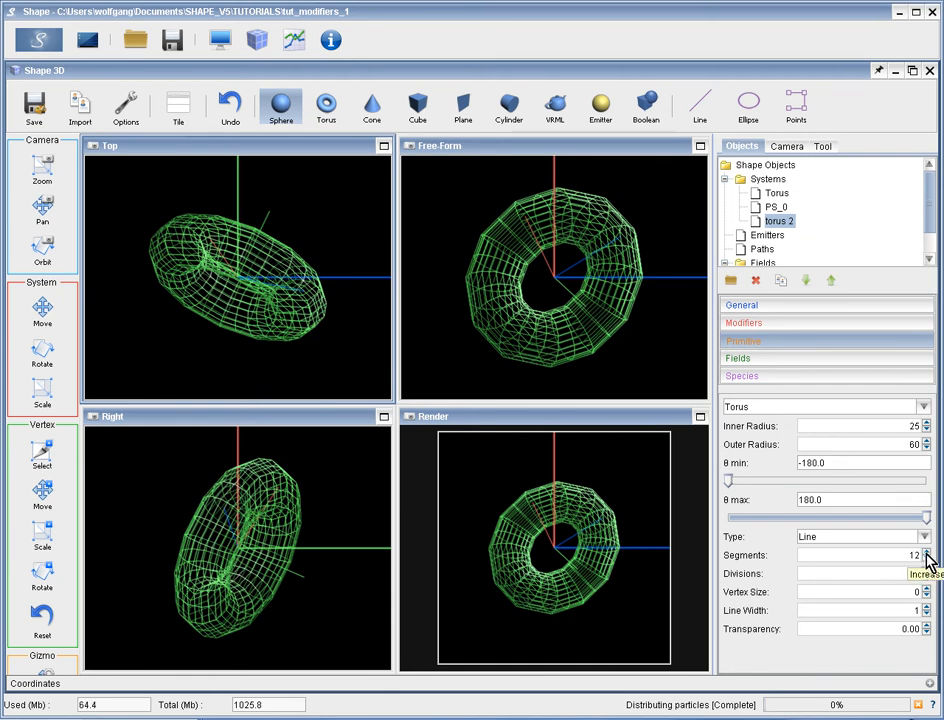
click(926, 555)
click(926, 555)
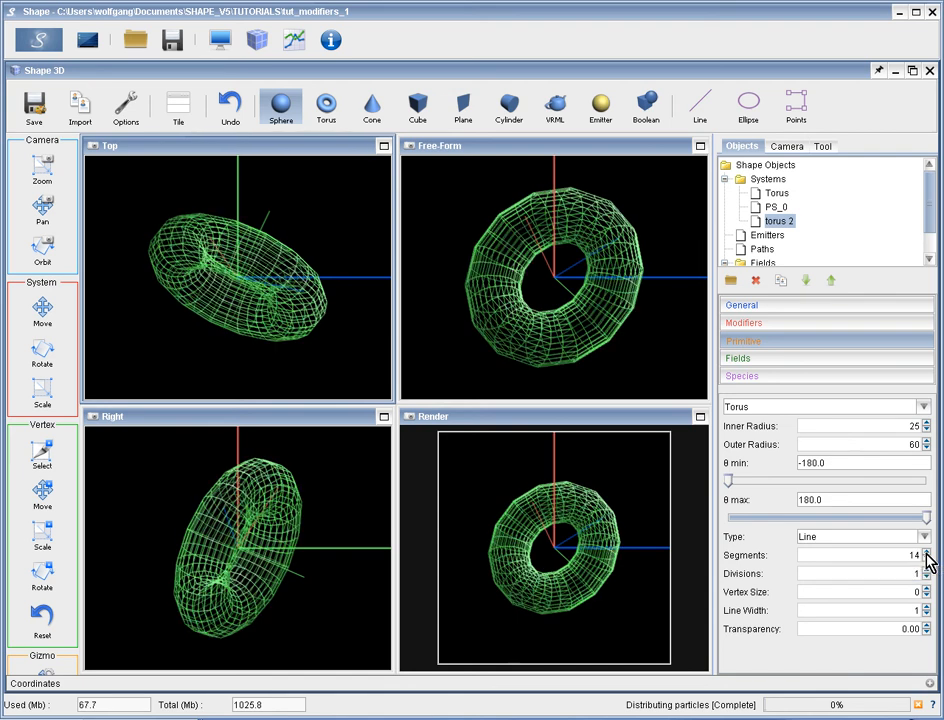
Set the line width of torus 2 to 2, try 2 divisions and return the divisions to 1.
click(926, 607)
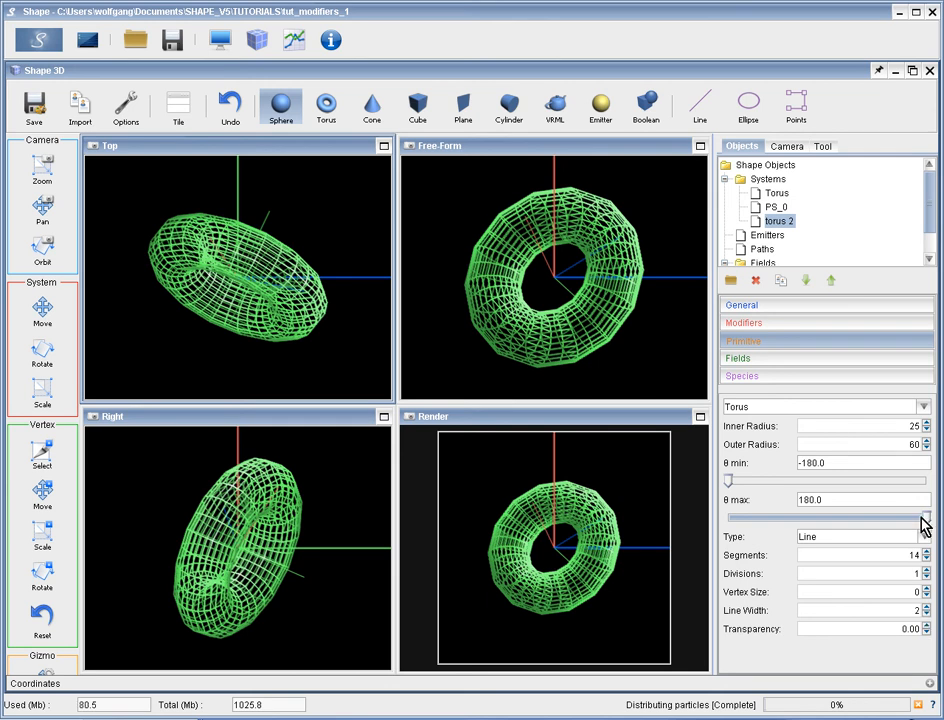
click(927, 569)
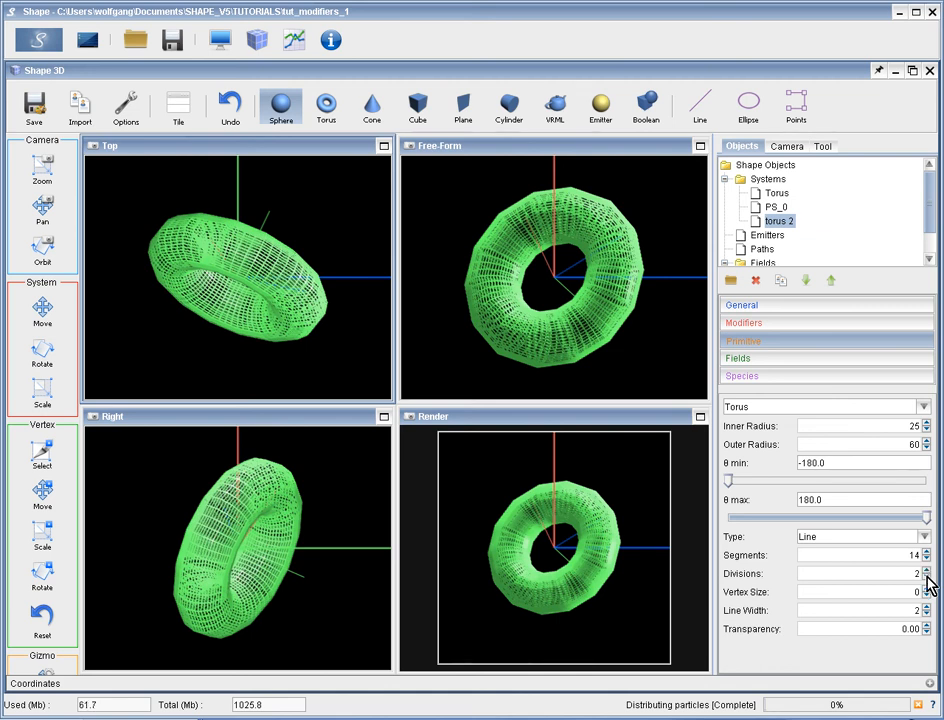
click(927, 578)
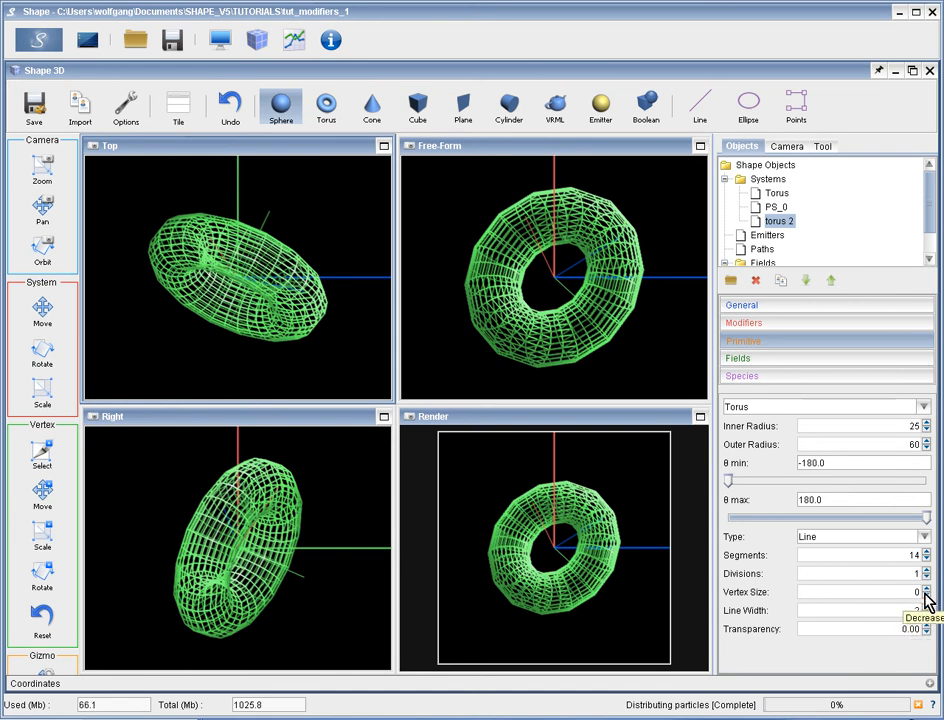
Raise the vertex size of torus 2 to 9 and reduce it to 3.
click(926, 588)
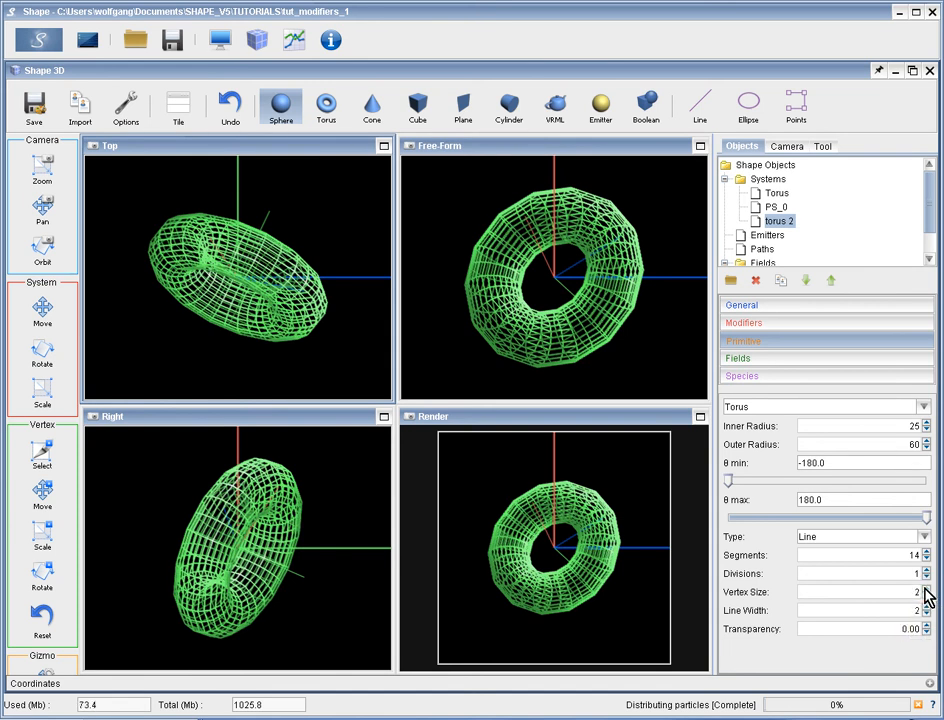
click(926, 588)
click(926, 588)
click(926, 588)
click(926, 588)
click(926, 588)
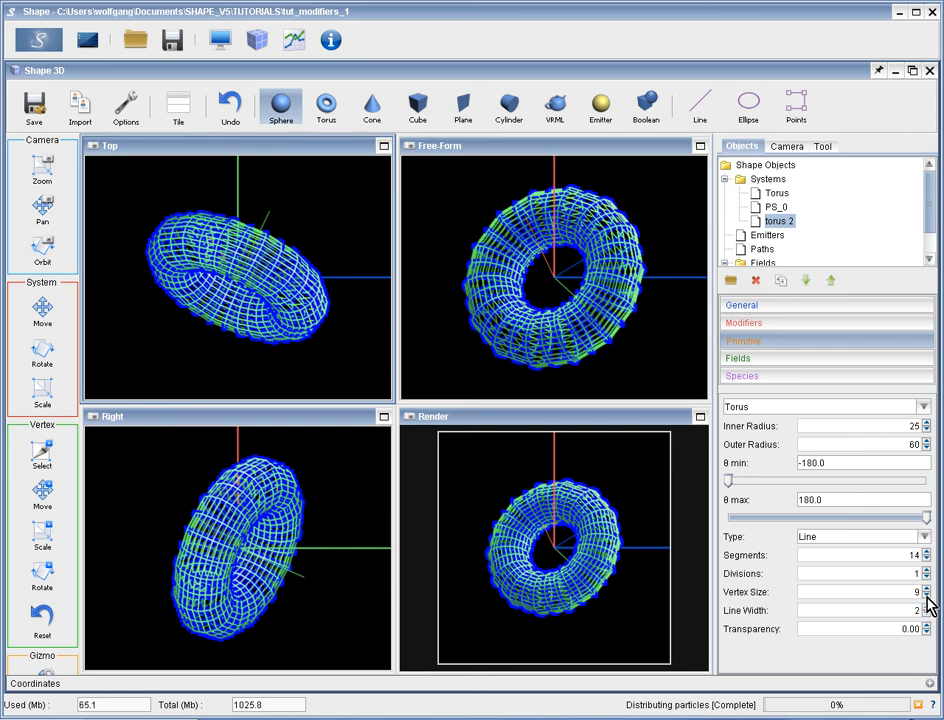
click(926, 596)
click(926, 596)
click(926, 596)
click(926, 596)
click(926, 596)
click(926, 596)
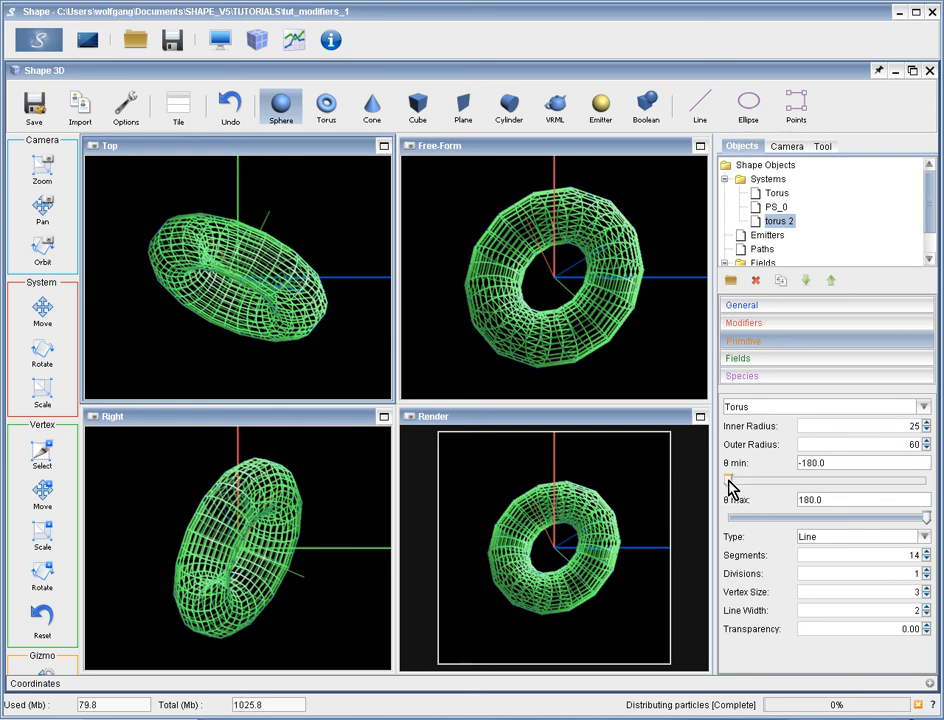
Limit torus 2 to a section from θ min 17.3 to θ max 109.3 and set its segments to 10.
drag(729, 482, 890, 532)
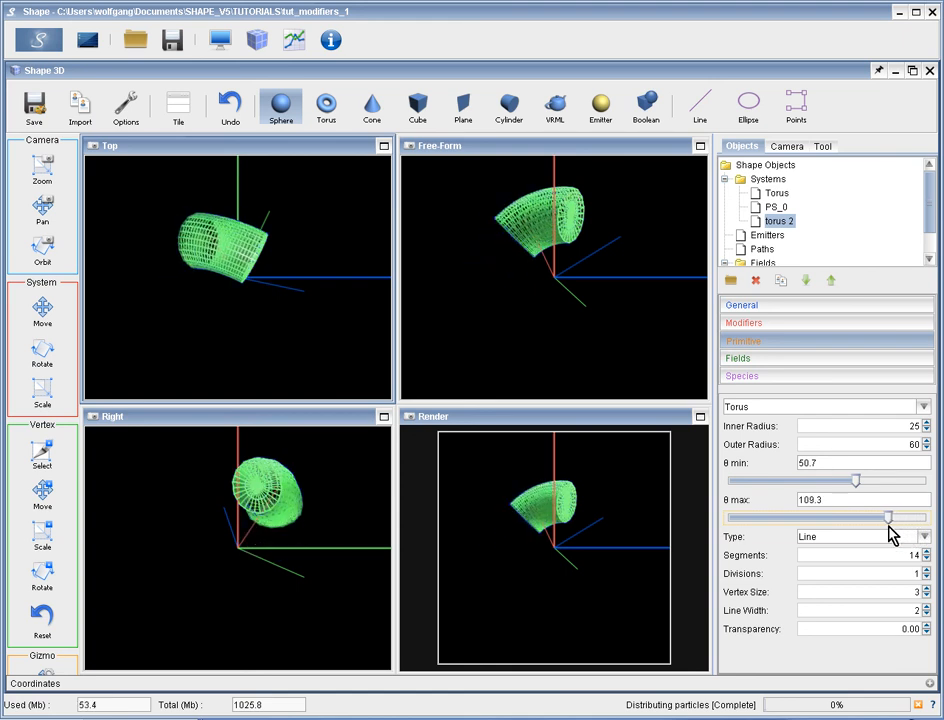
drag(860, 488, 838, 489)
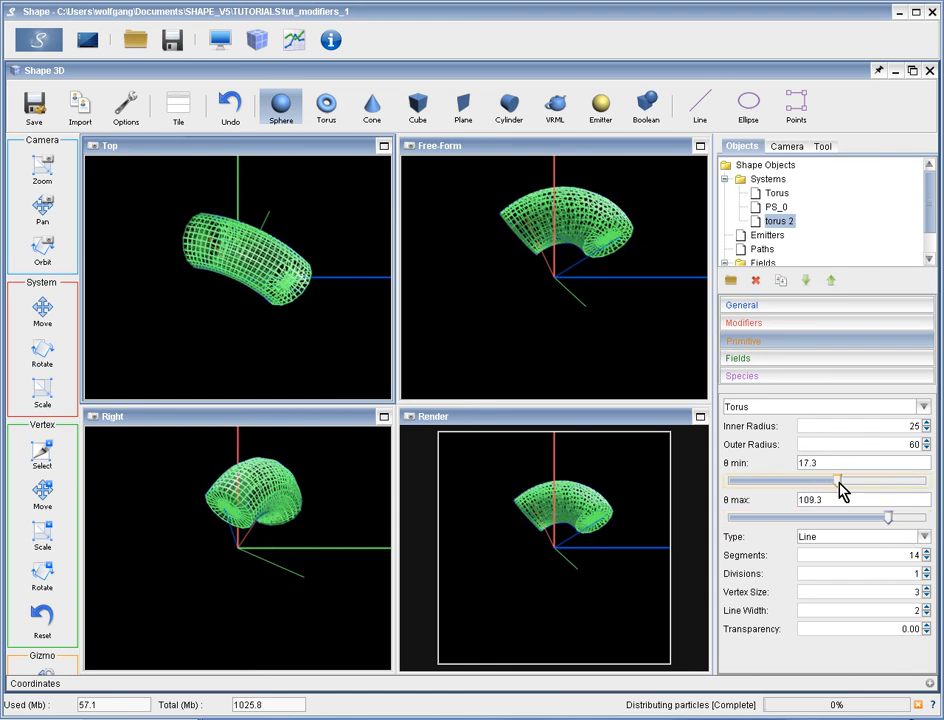
click(926, 559)
click(926, 559)
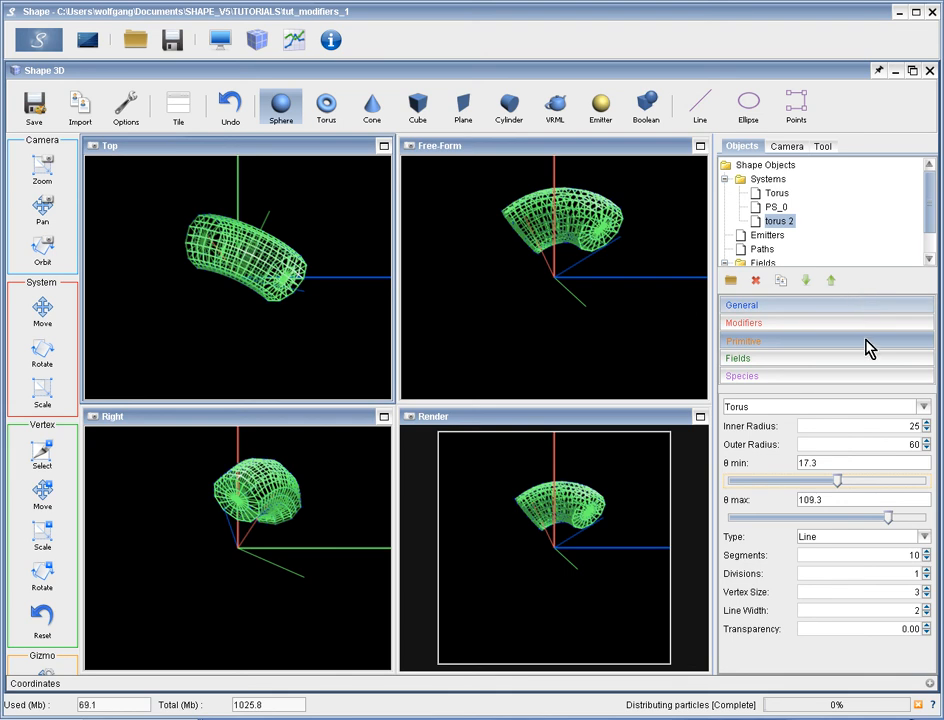
Select PS_0 and Torus together and make both systems visible again in their general properties.
click(826, 307)
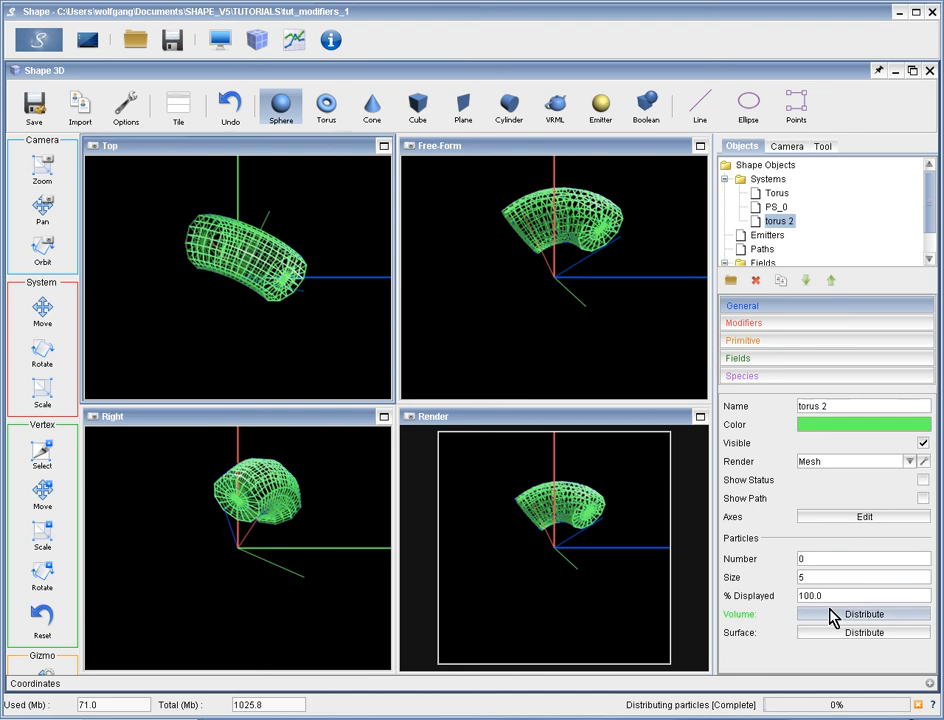
click(777, 207)
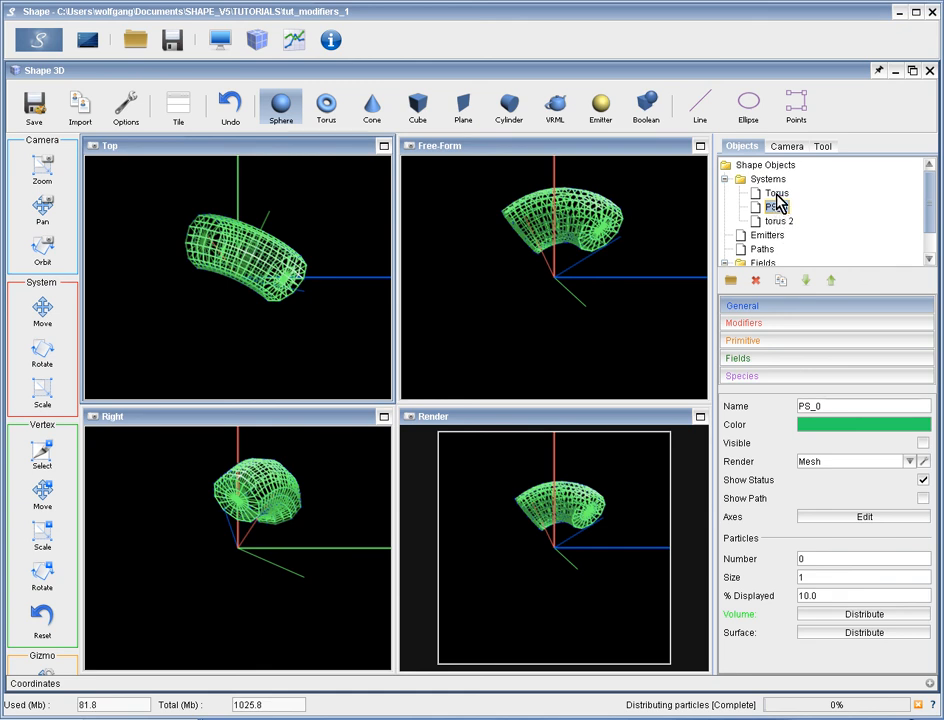
click(776, 194)
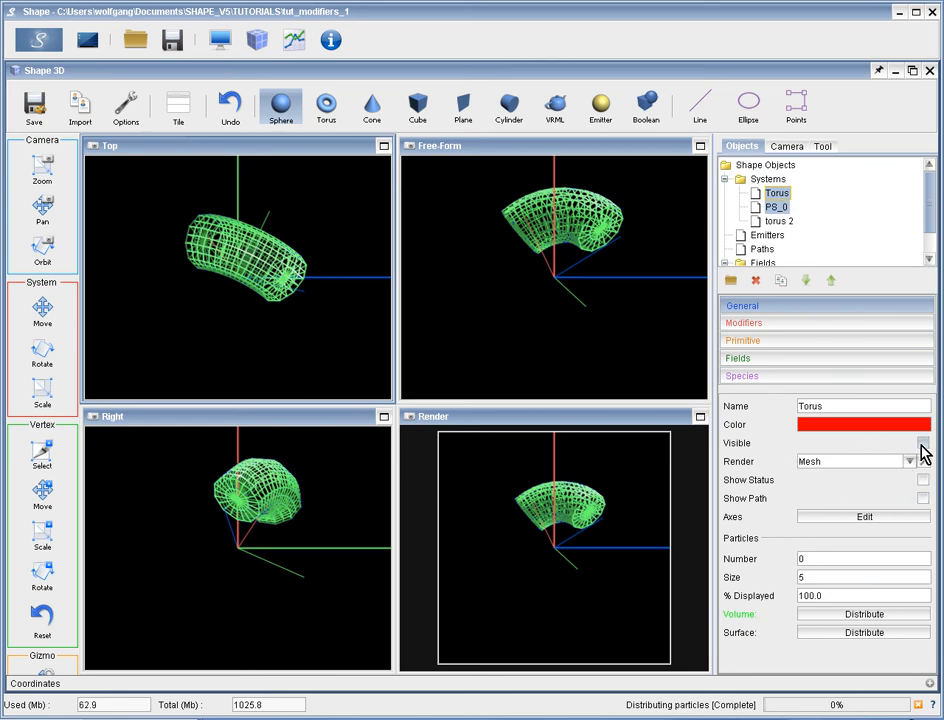
click(923, 444)
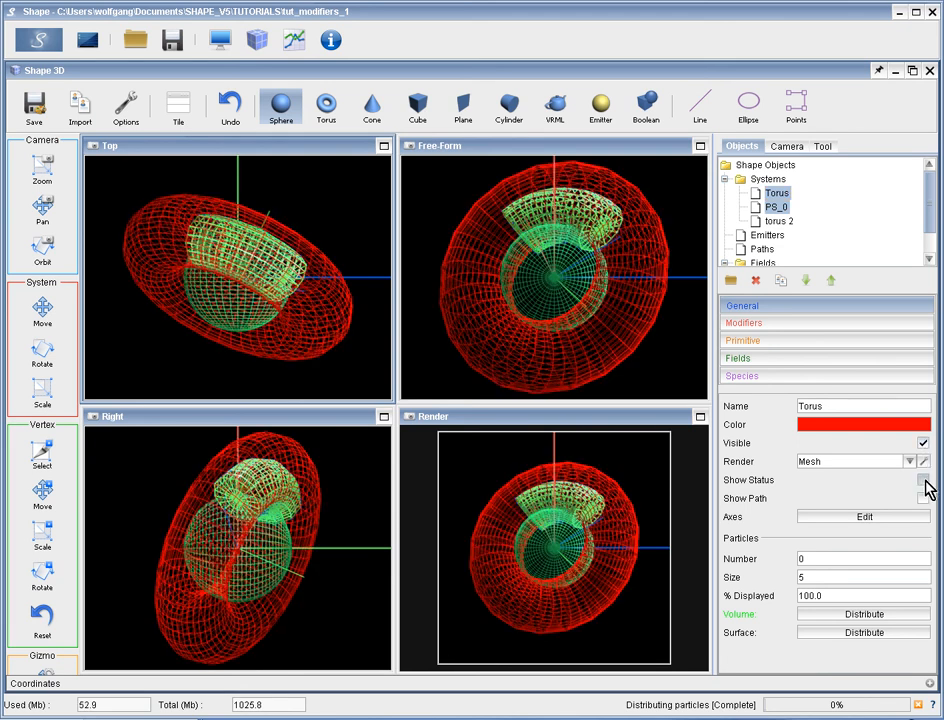
Change the colour of the selected Torus and PS_0 to blue and leave Show Status off.
click(923, 481)
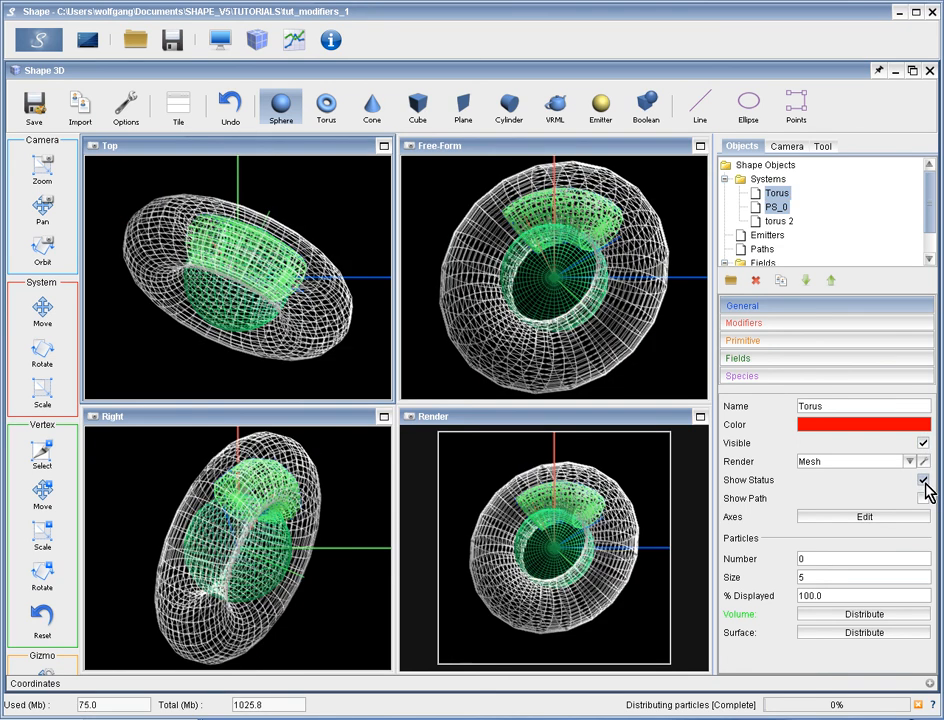
click(815, 426)
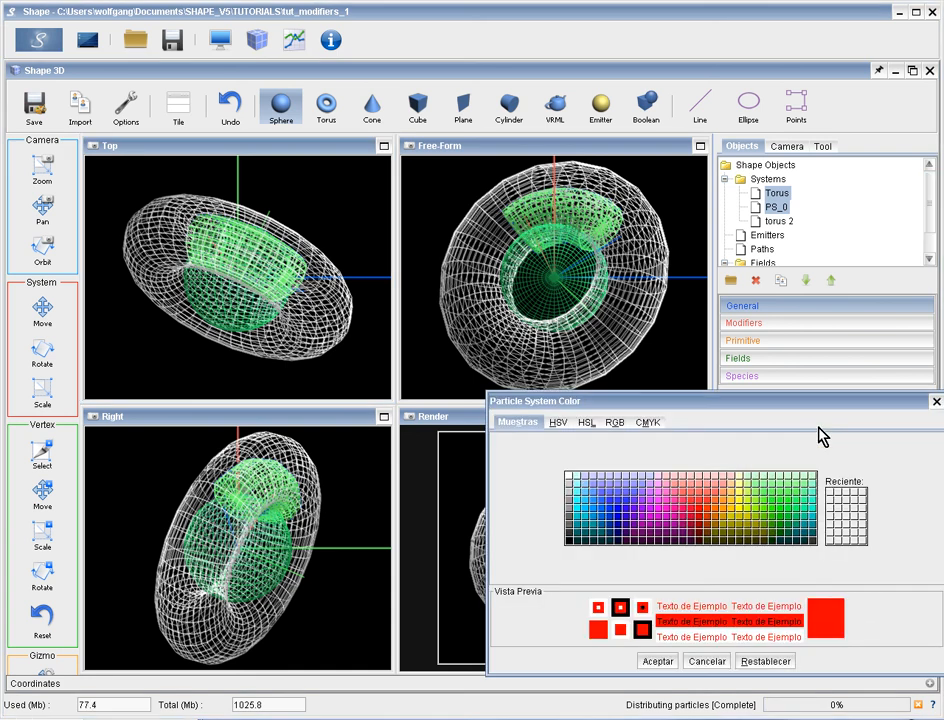
click(587, 506)
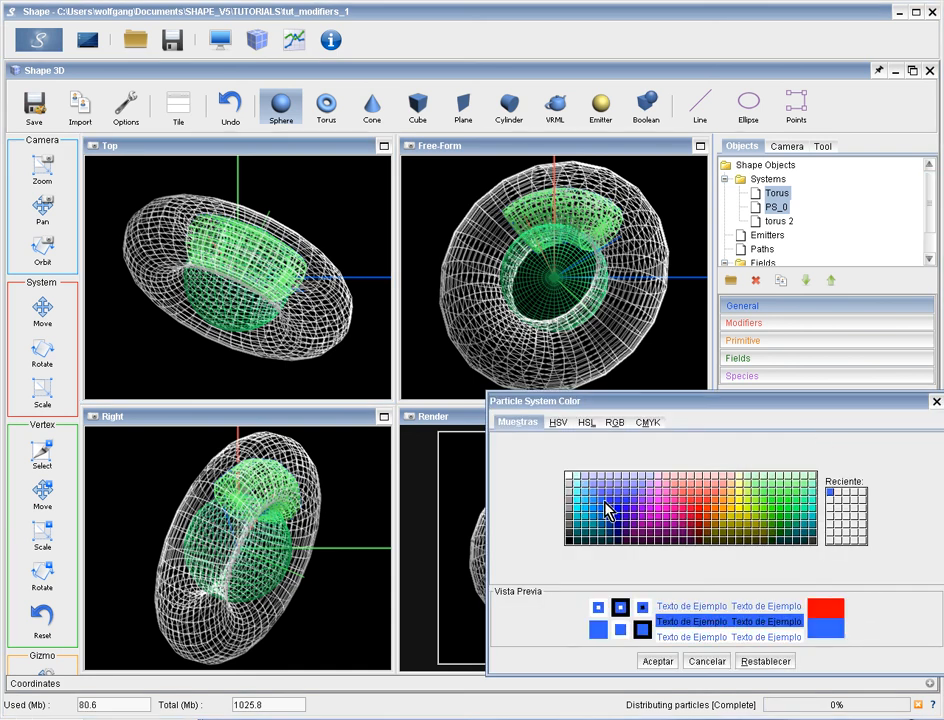
click(659, 665)
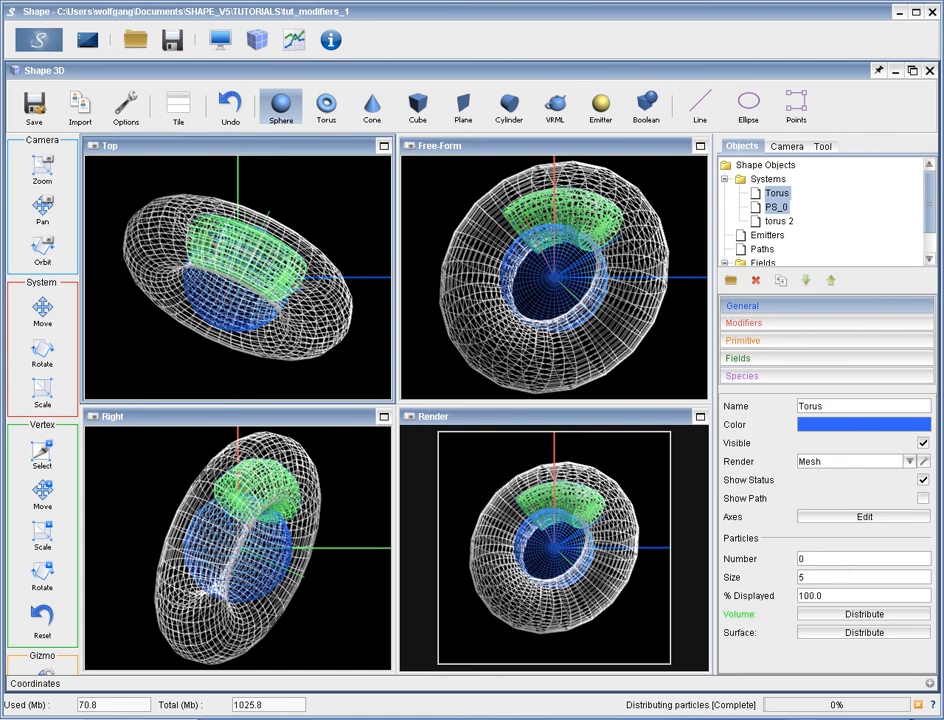
click(923, 481)
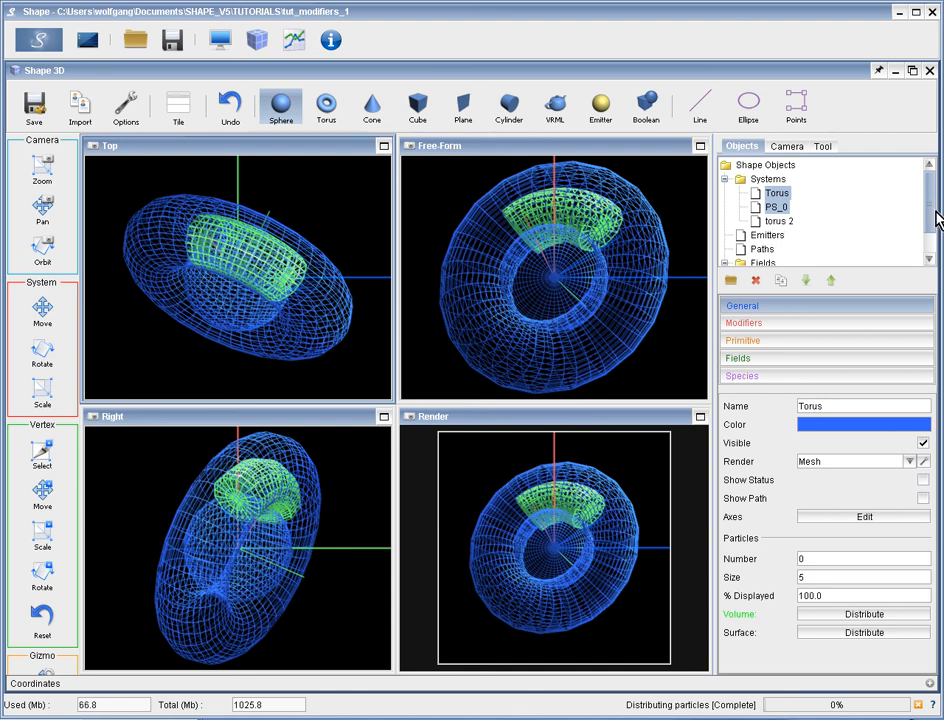
Create a new system folder and move Torus and torus 2 into it.
click(733, 283)
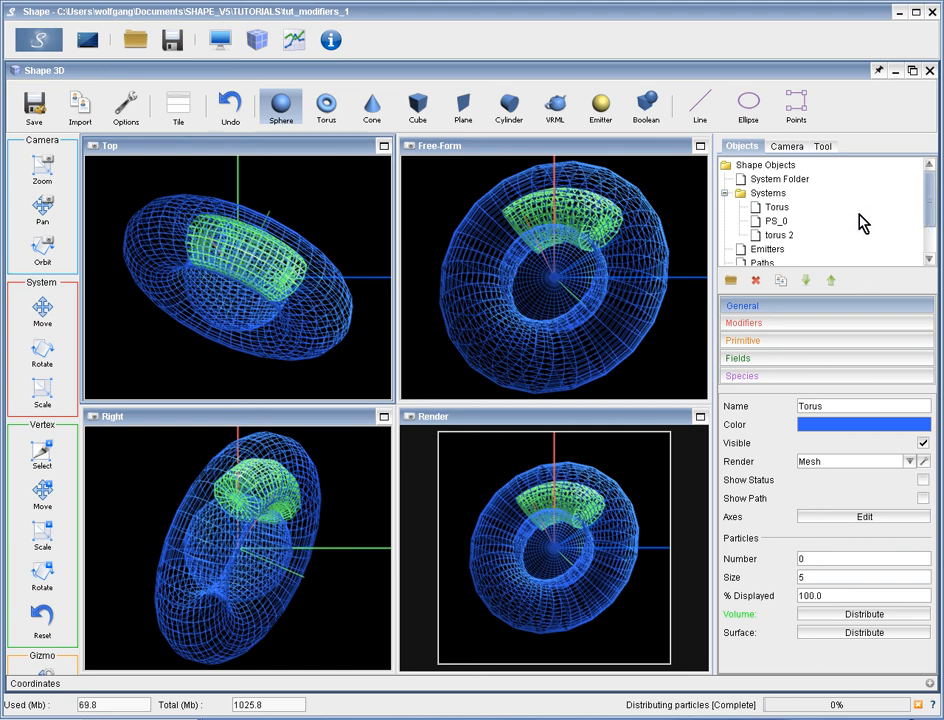
click(779, 212)
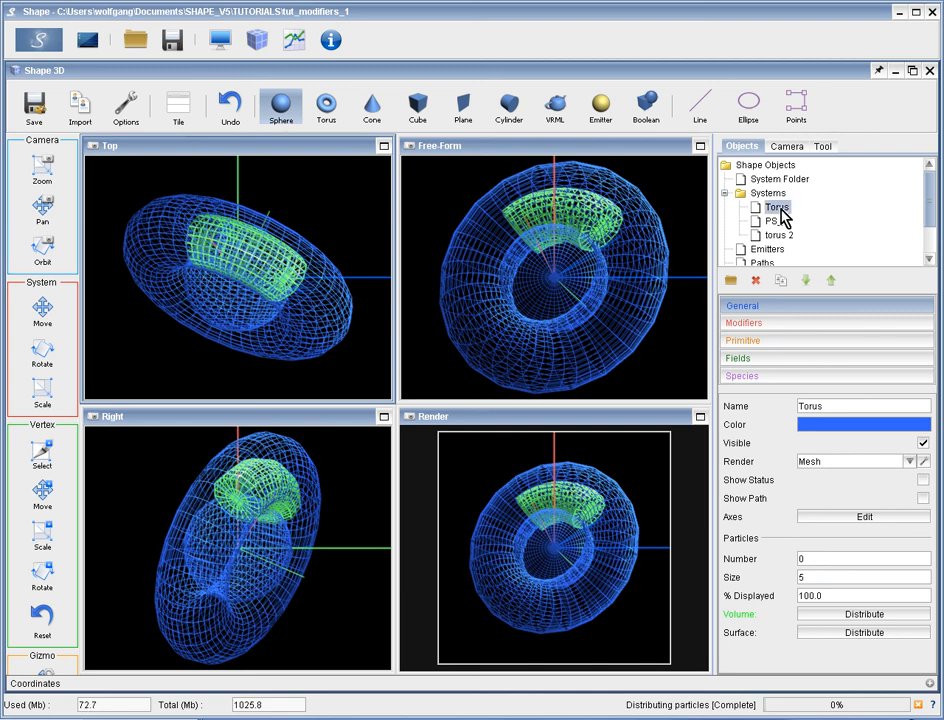
click(784, 180)
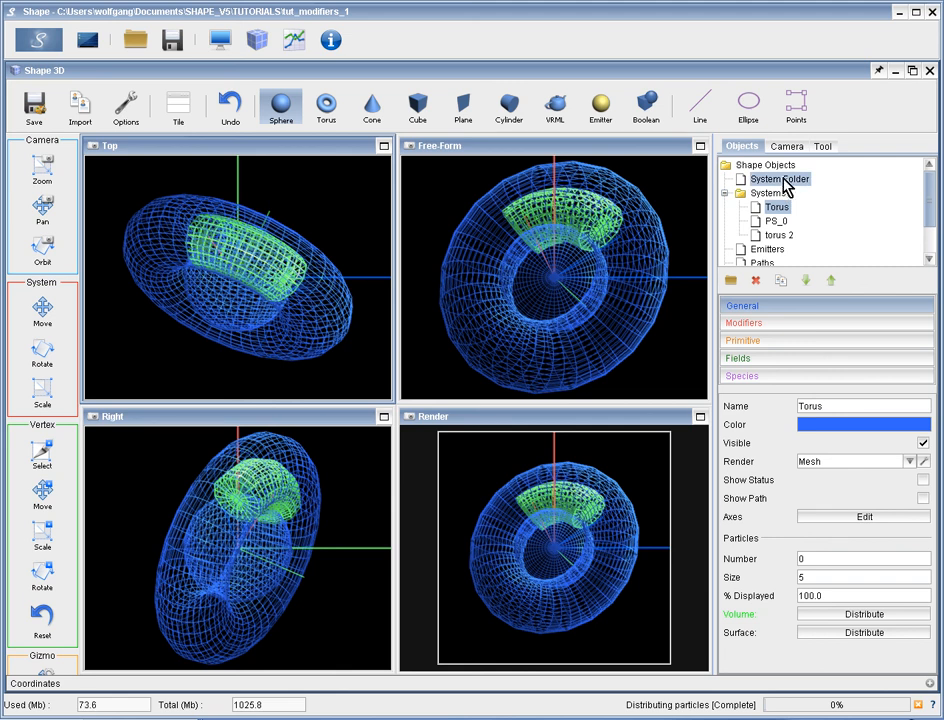
mouse_move(784, 181)
mouse_down()
mouse_move(777, 206)
mouse_move(775, 182)
mouse_up()
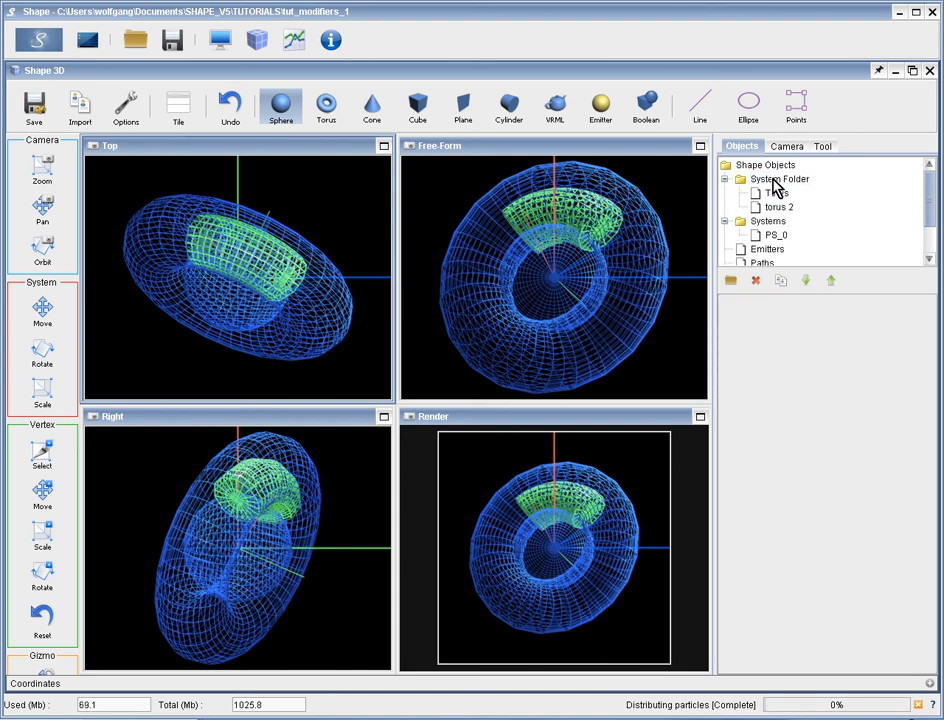
Rename the new system folder as tori.
click(776, 182)
drag(862, 305, 792, 305)
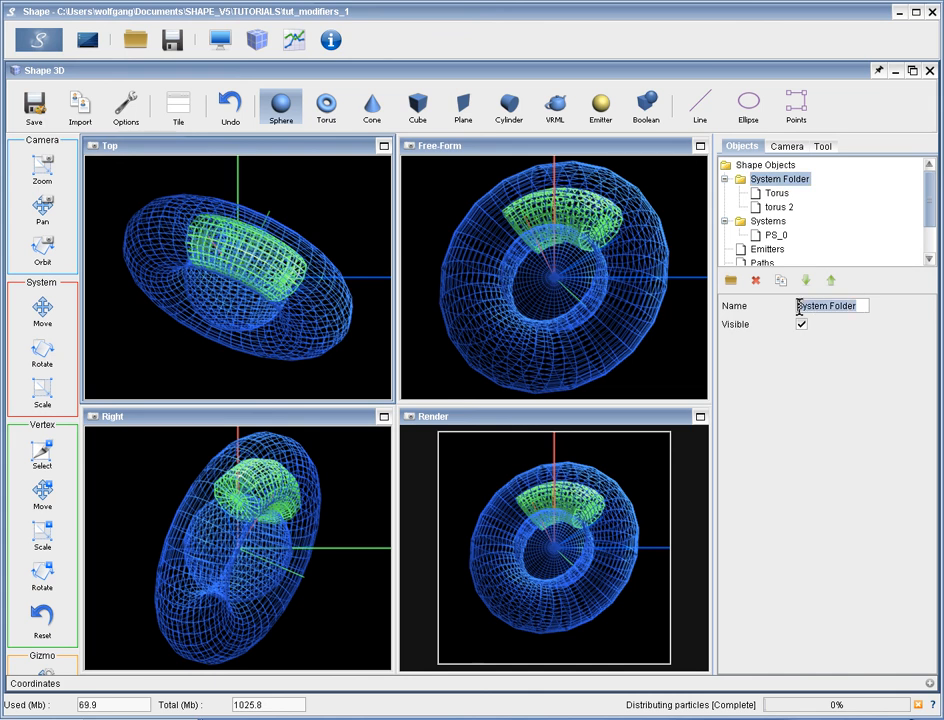
text(tori)
key(Return)
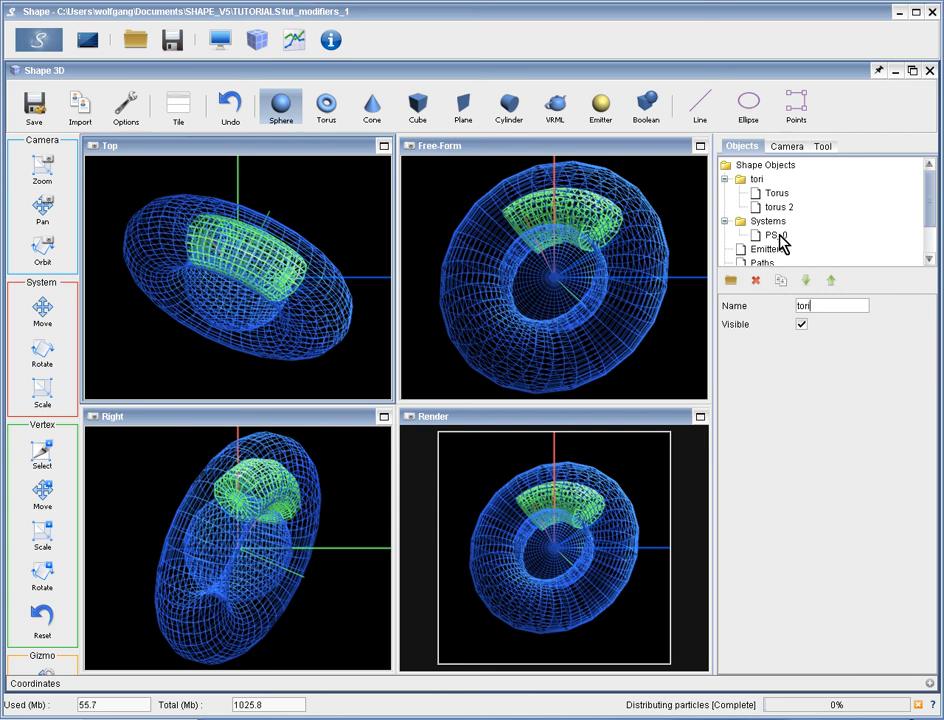
Create another system folder in the object tree and rename it as spheres.
click(733, 283)
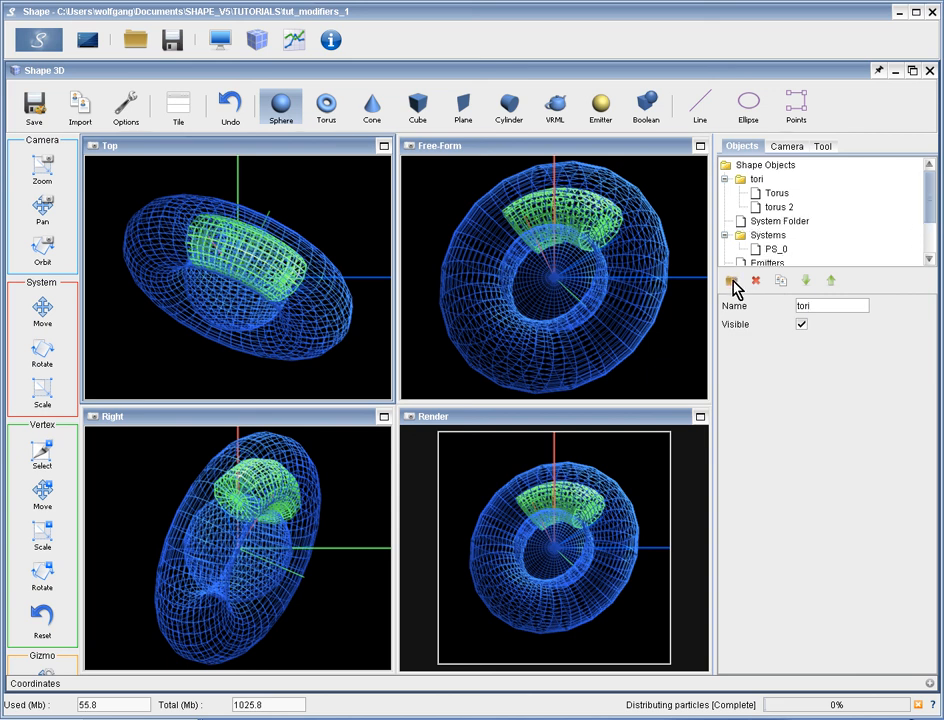
click(772, 222)
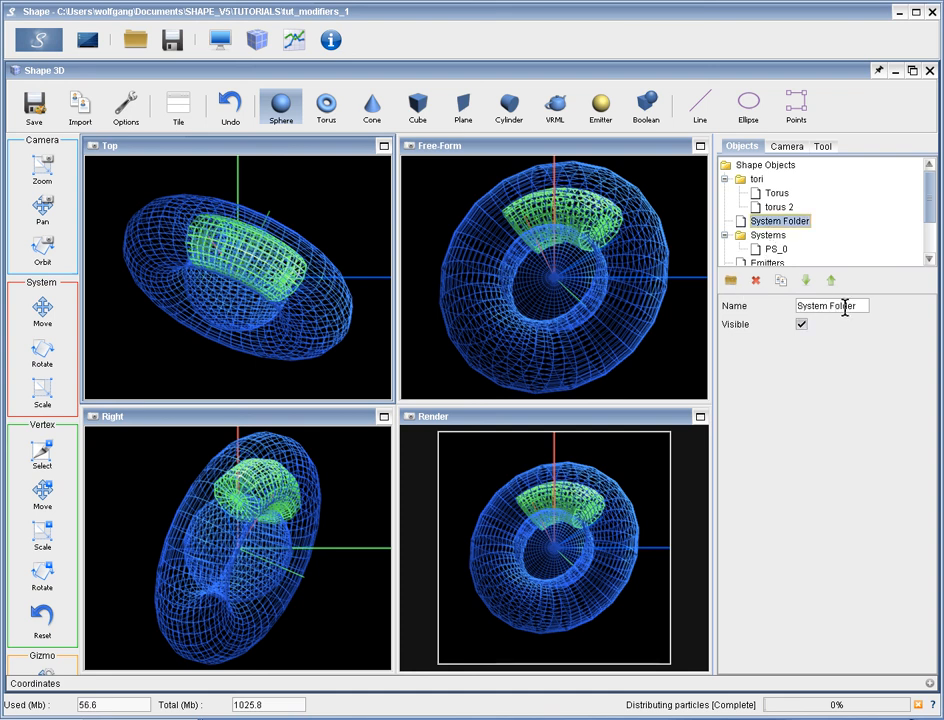
triple_click(798, 307)
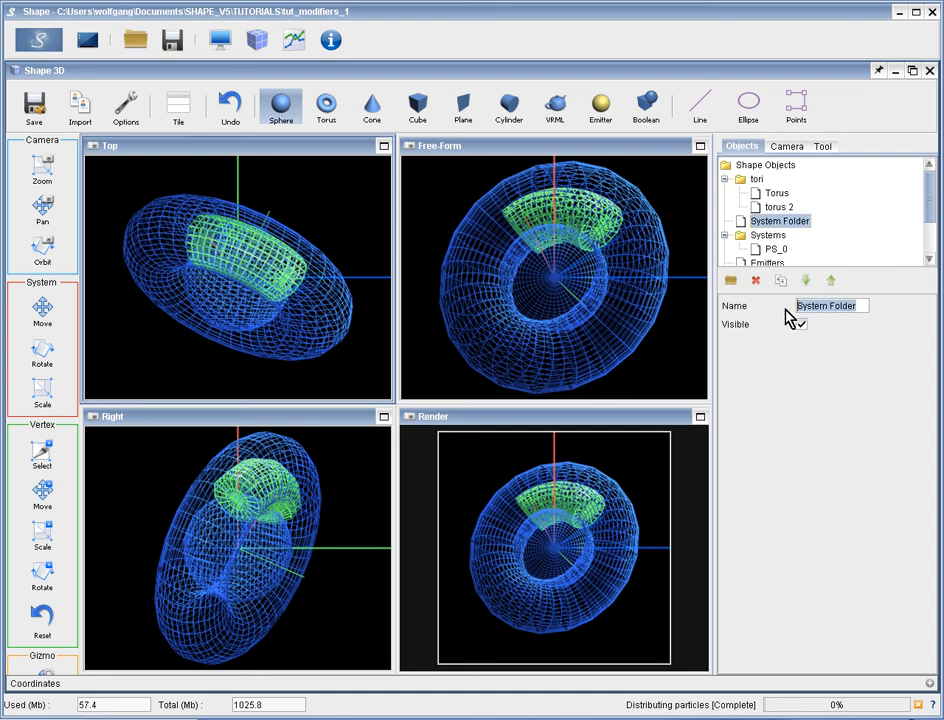
text(spheres)
key(Return)
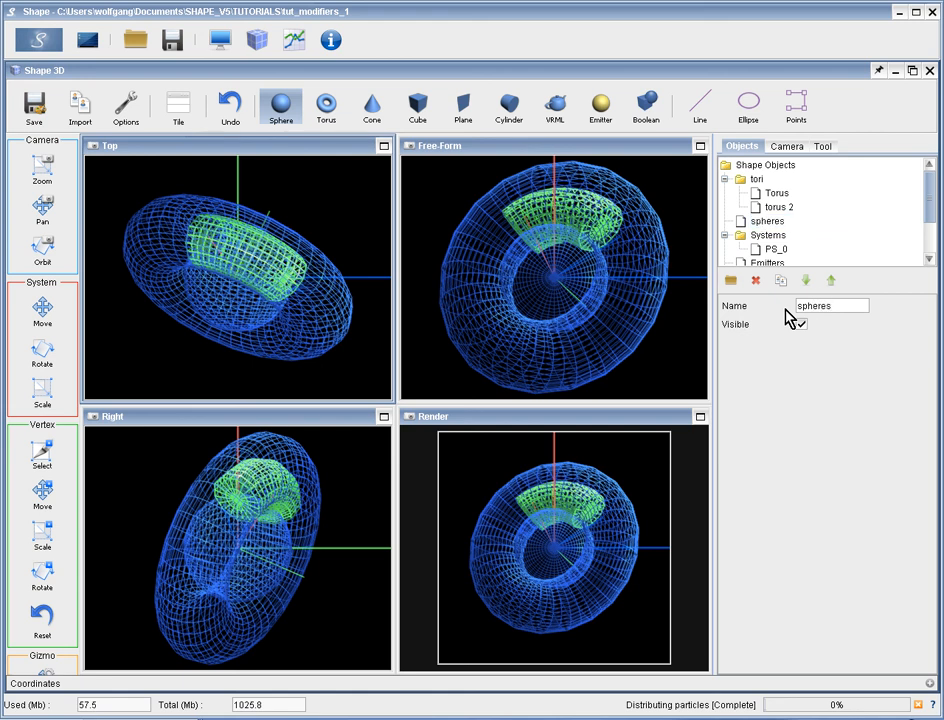
Move PS_0 from the Systems folder into the spheres folder and expand that folder.
click(776, 248)
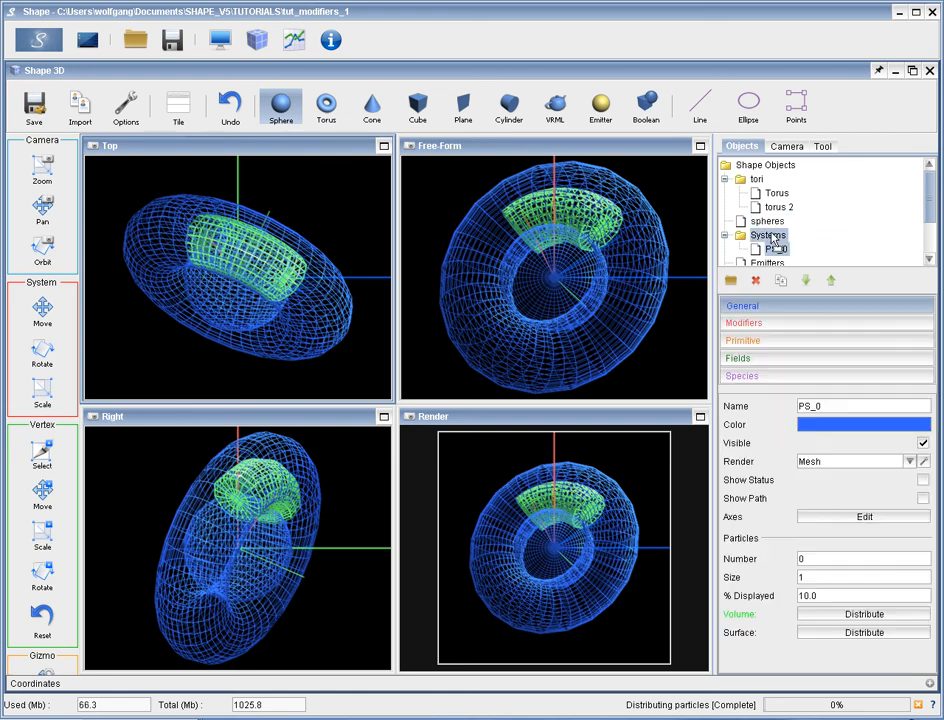
drag(770, 232, 745, 229)
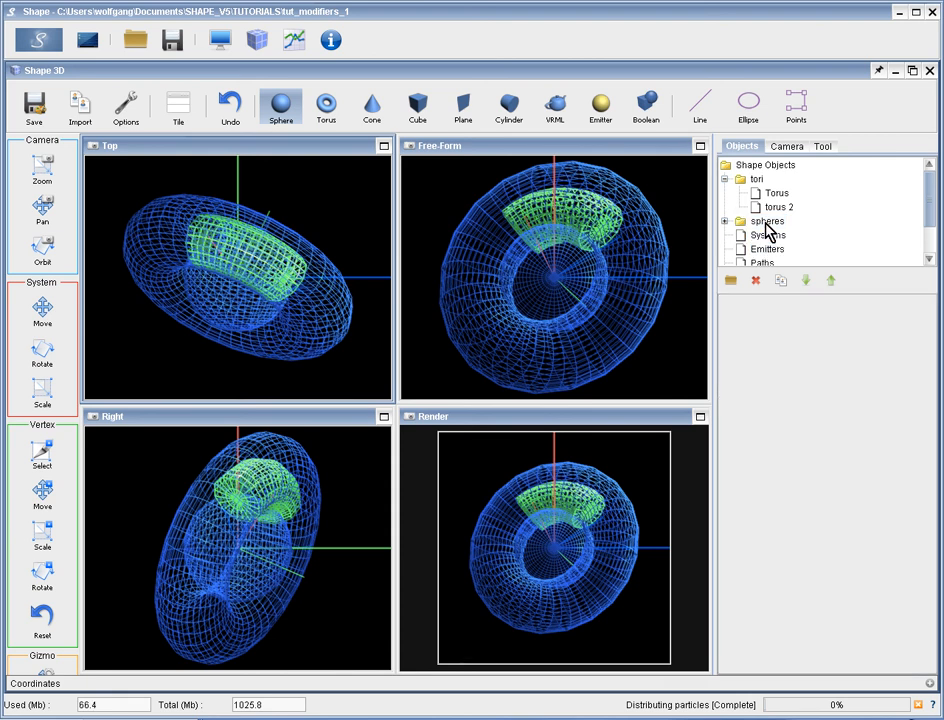
click(724, 221)
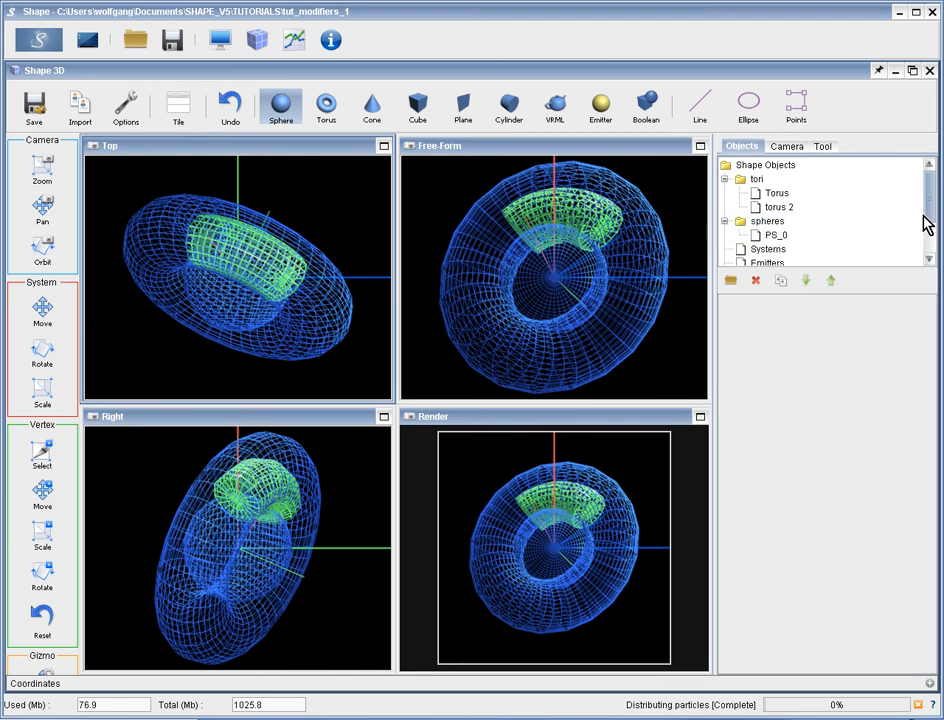